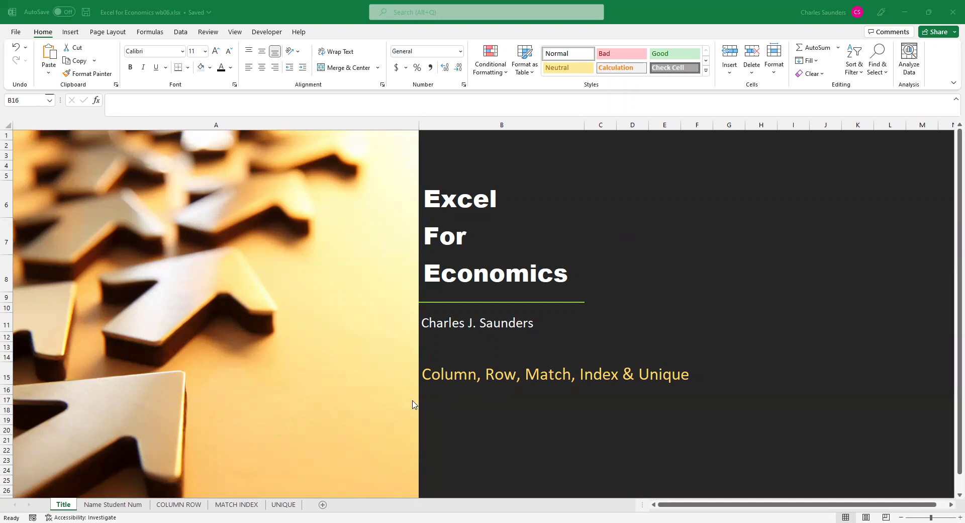
# - Switch to the COLUMN ROW sheet and select the sample array A9:G17
pyautogui.click(175, 505)
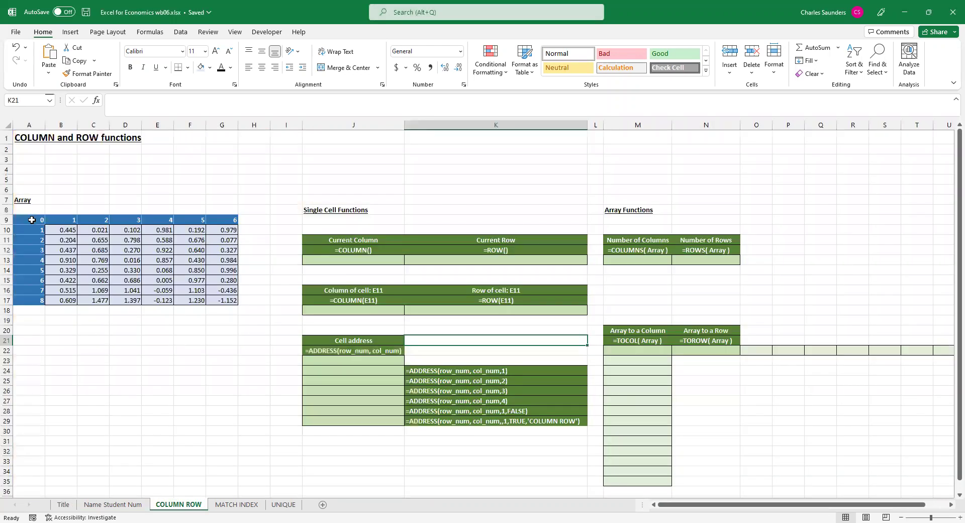
pyautogui.moveTo(31, 219); pyautogui.dragTo(215, 298)
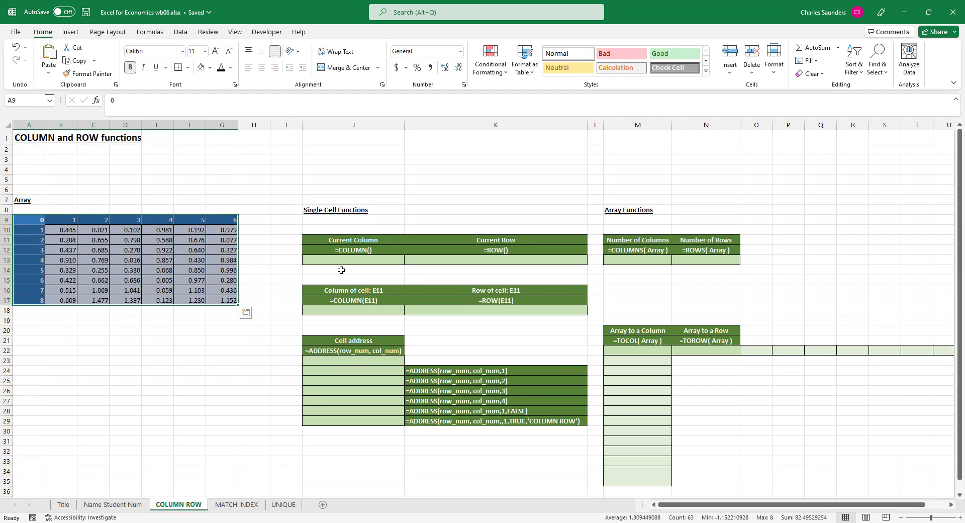
# - Enter =COLUMN() in J13 so it returns the current column number 10
pyautogui.click(375, 275)
pyautogui.click(371, 260)
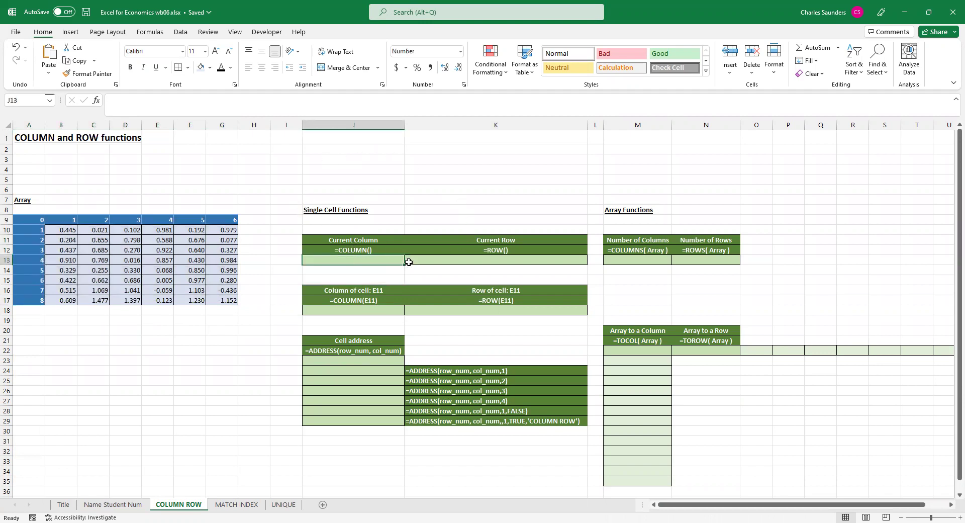
pyautogui.write('=')
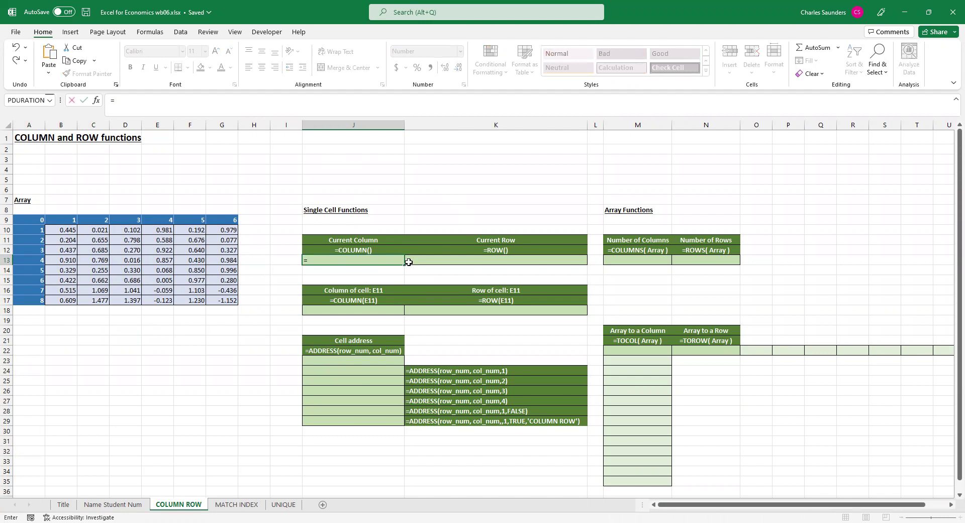
pyautogui.write('column(')
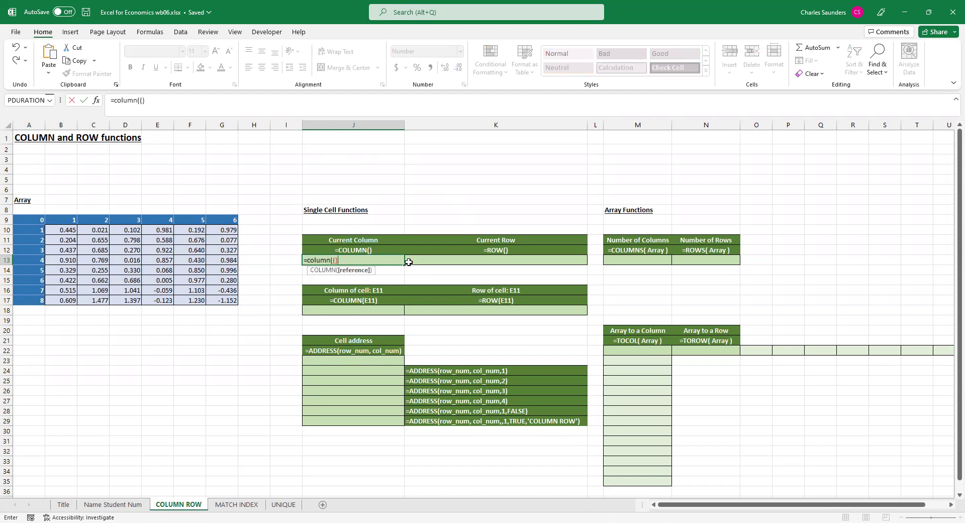
pyautogui.write(')')
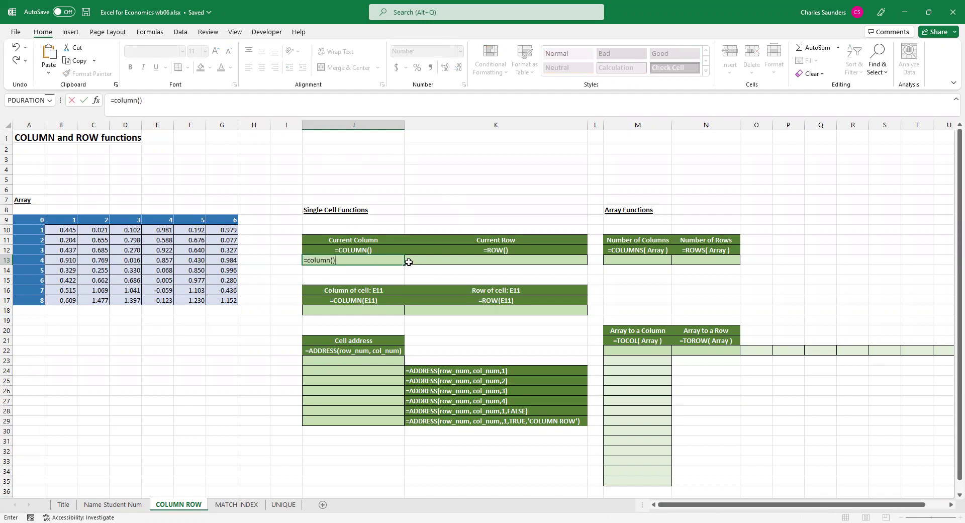
pyautogui.press('Return')
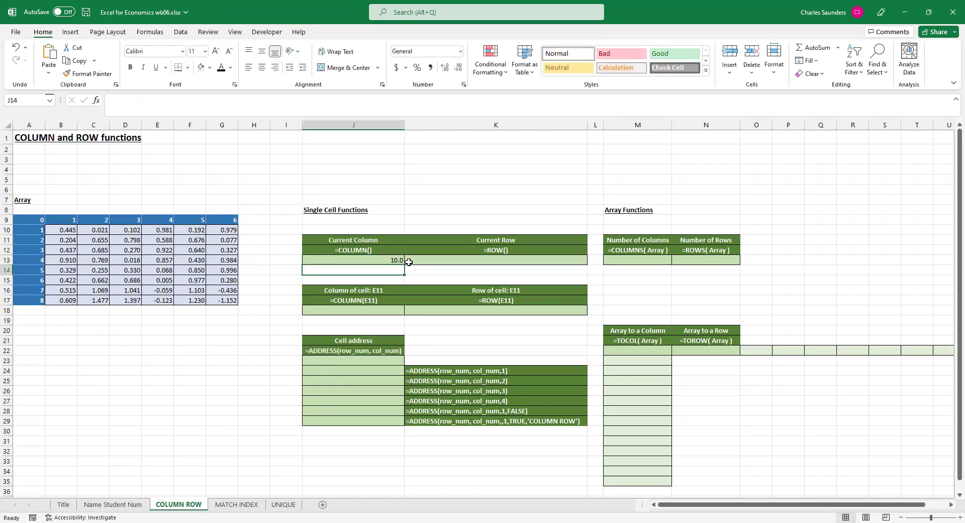
pyautogui.click(373, 261)
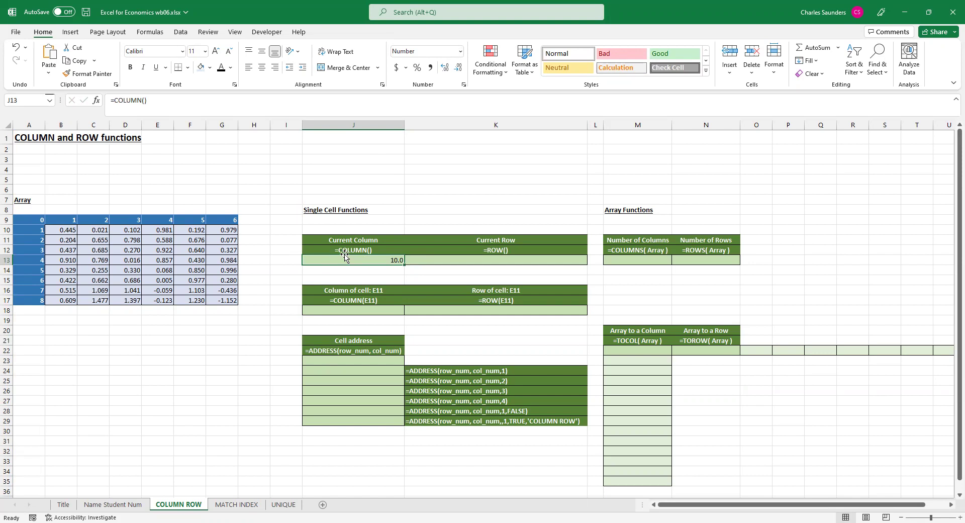
# - Count across the column headers from A to J to confirm J is column 10
pyautogui.click(31, 159)
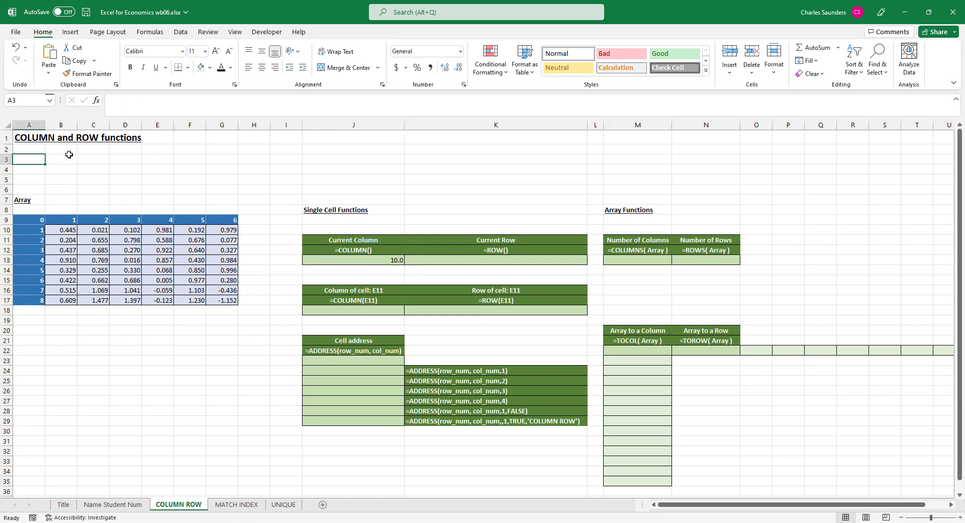
pyautogui.click(70, 158)
pyautogui.click(98, 158)
pyautogui.click(129, 158)
pyautogui.click(160, 159)
pyautogui.click(194, 160)
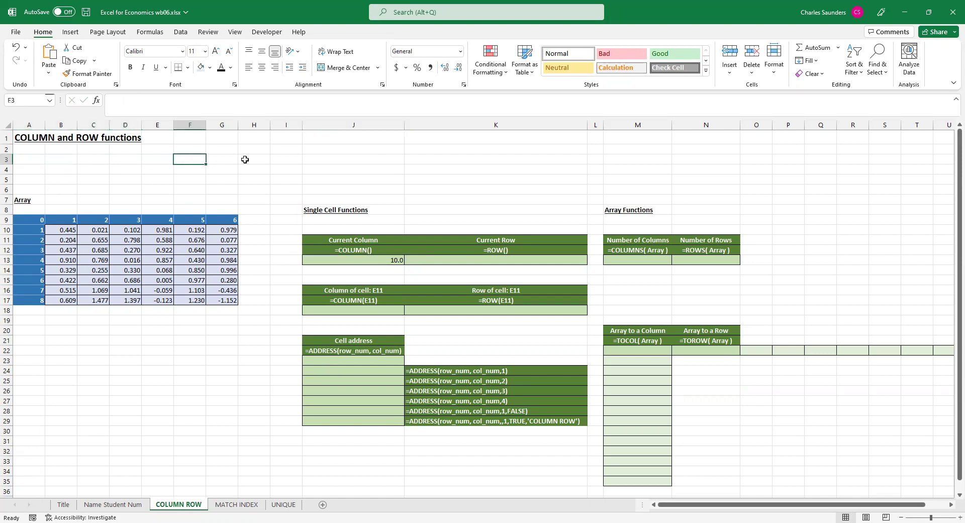
pyautogui.click(224, 159)
pyautogui.click(254, 158)
pyautogui.click(284, 159)
pyautogui.click(342, 159)
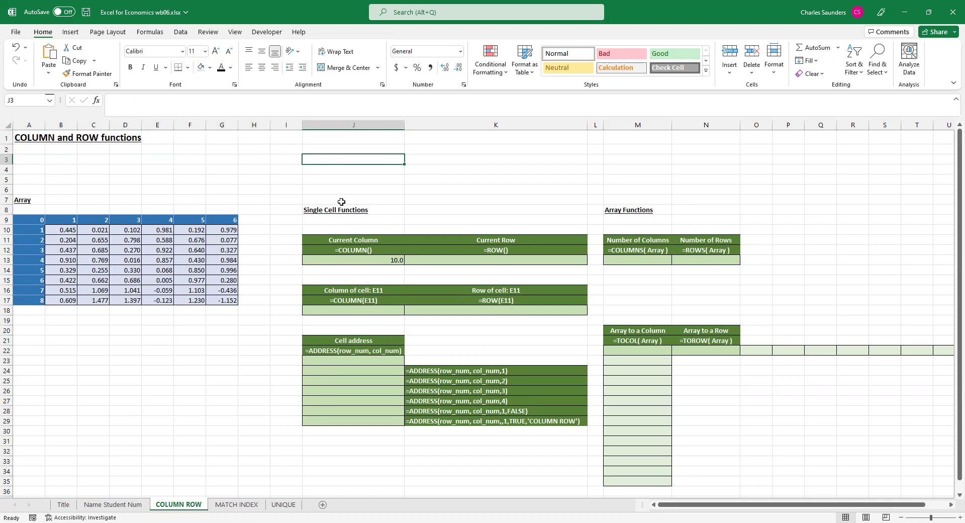
pyautogui.click(390, 259)
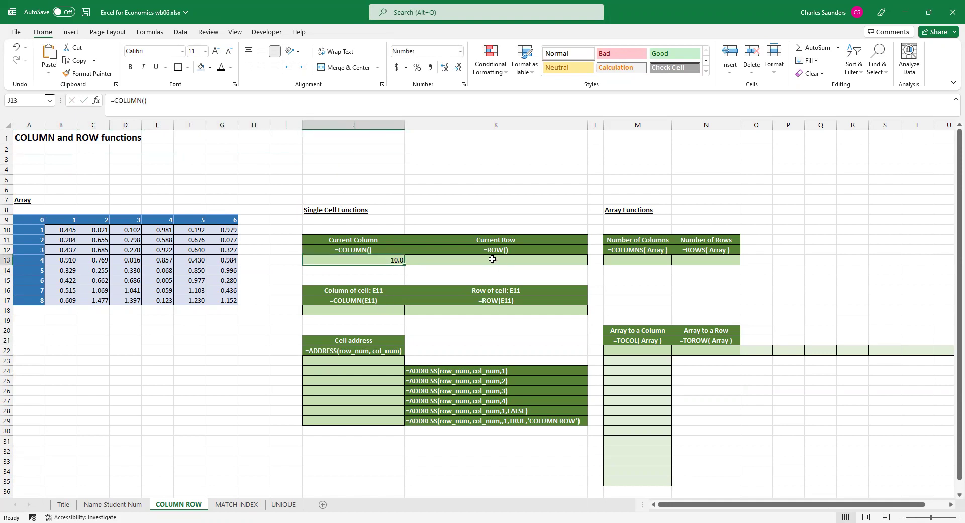
# - Enter =ROW() in K13 to return row 13, then highlight row 13
pyautogui.click(492, 259)
pyautogui.write('=')
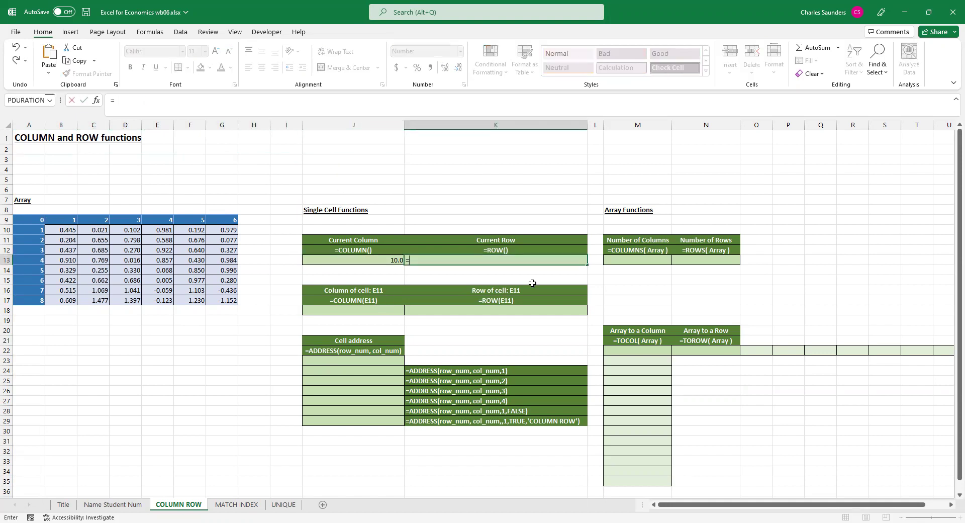
pyautogui.write('ROW()')
pyautogui.press('Return')
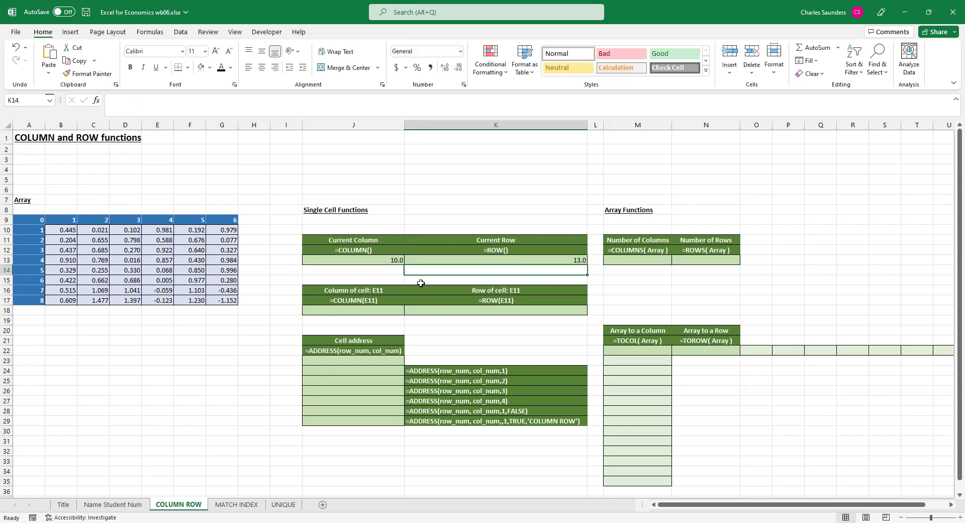
pyautogui.click(7, 260)
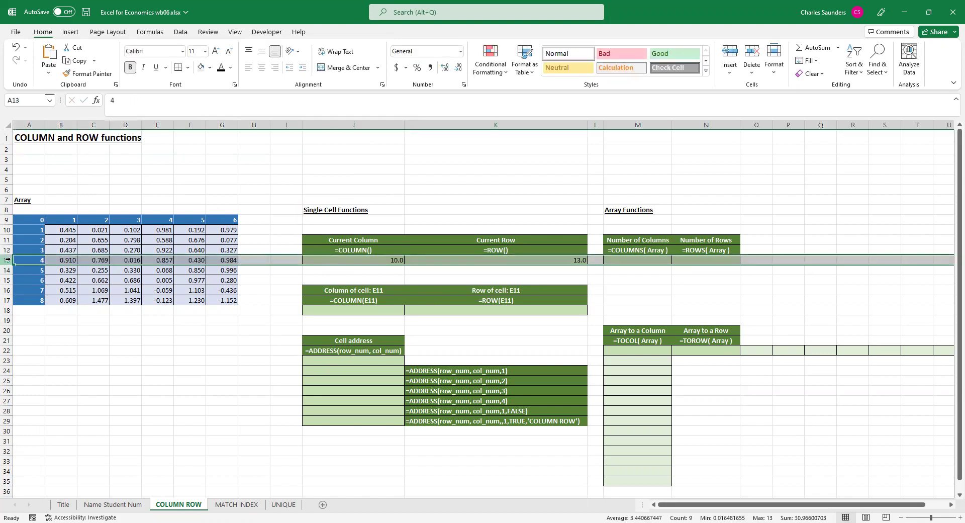
# - Enter =COLUMN(E11) in J18, giving 5, and mark columns A to D to verify
pyautogui.click(355, 309)
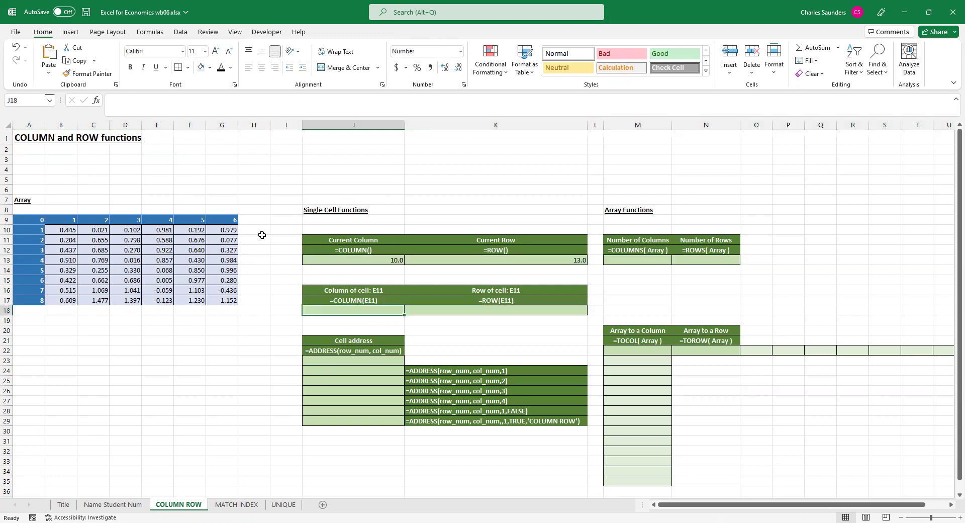
pyautogui.write('=')
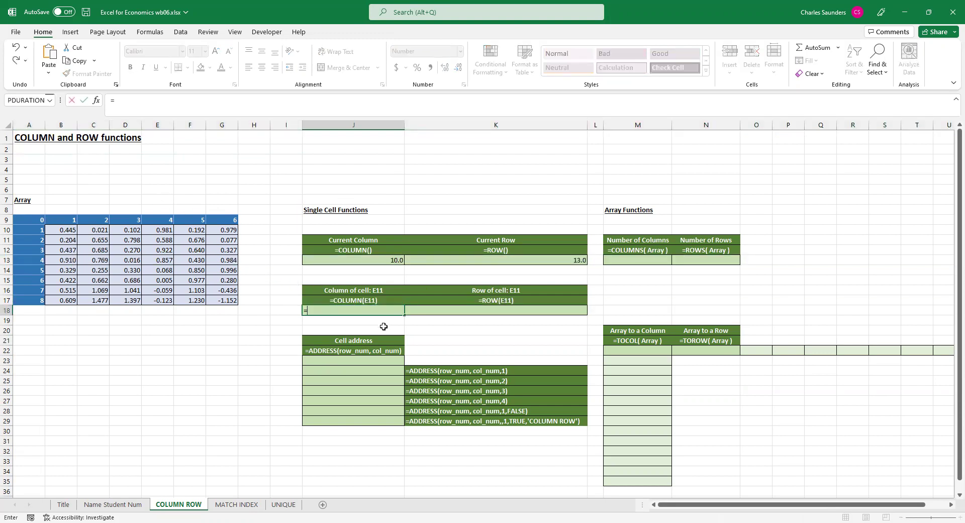
pyautogui.write('column(')
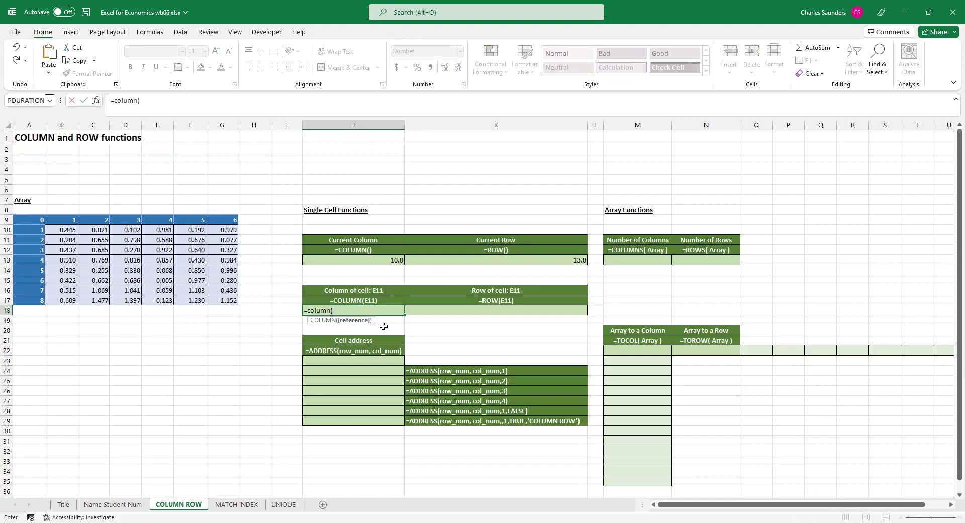
pyautogui.write('e11')
pyautogui.press('Return')
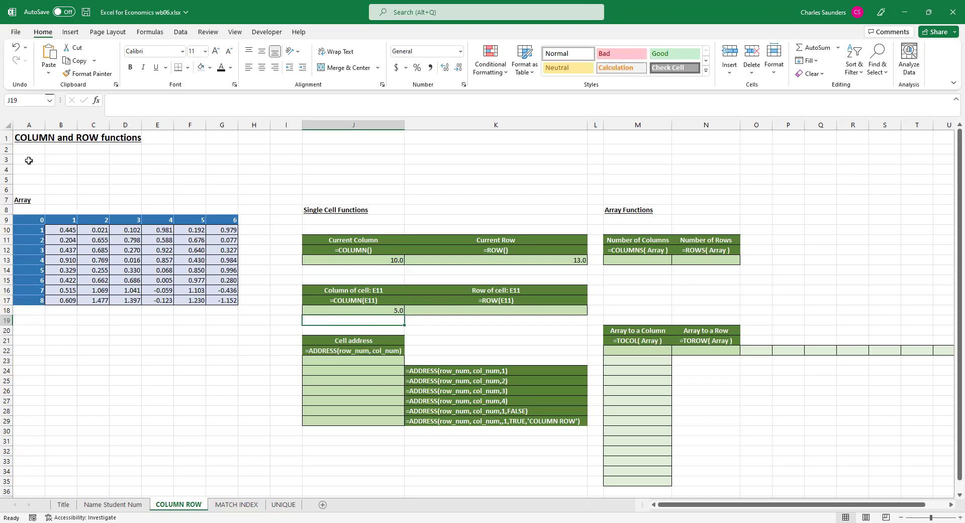
pyautogui.moveTo(28, 159); pyautogui.dragTo(147, 156)
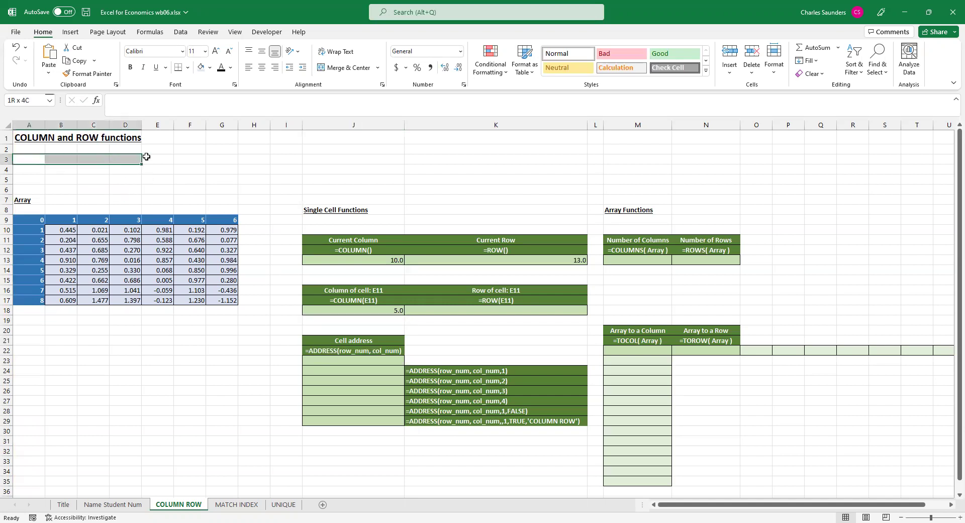
# - Enter =ROW(E11) in K18, giving 11
pyautogui.click(431, 310)
pyautogui.write('=')
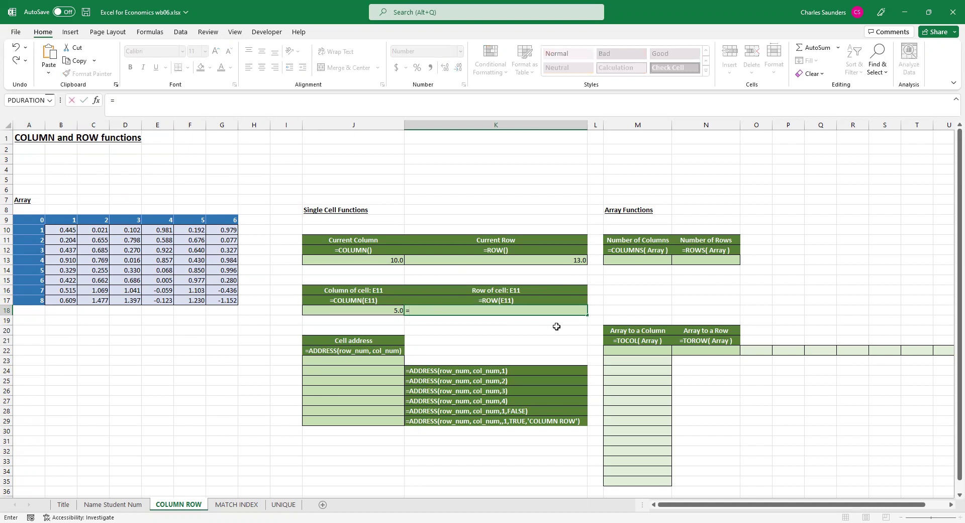
pyautogui.write('row(e11)')
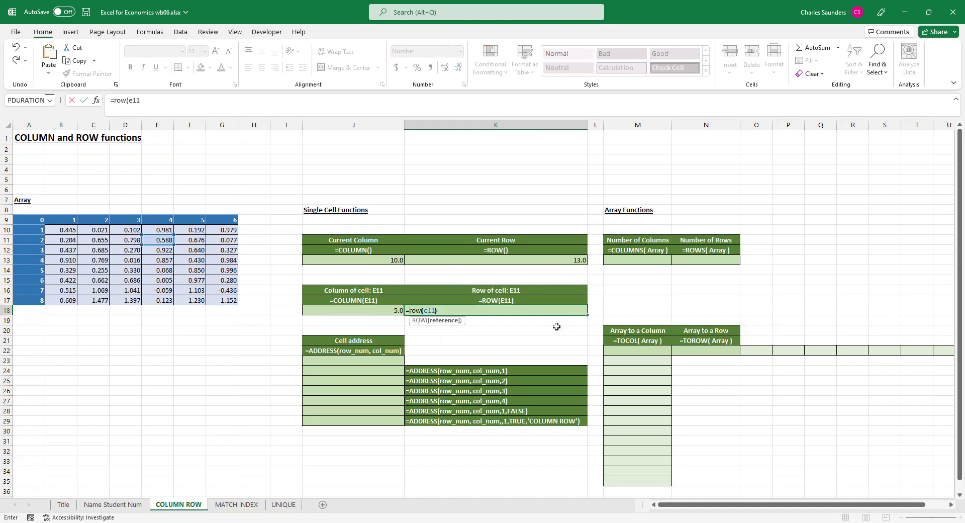
pyautogui.press('Return')
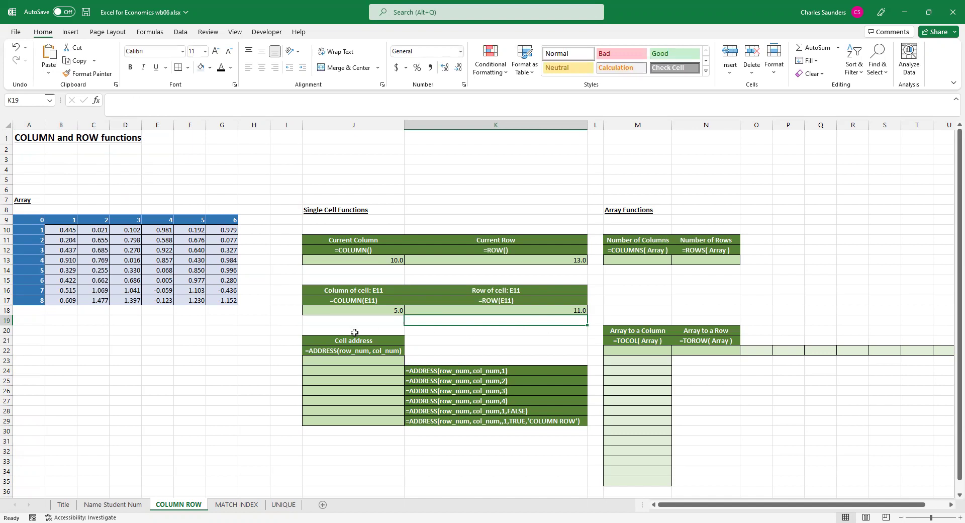
# - Enter =ADDRESS(K18,J18) in J23 so it returns $E$11
pyautogui.click(350, 362)
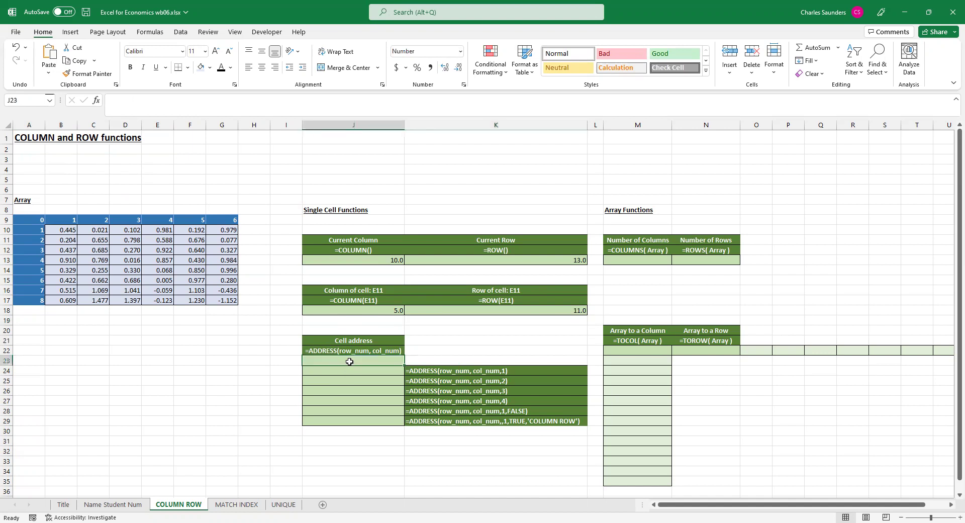
pyautogui.write('=')
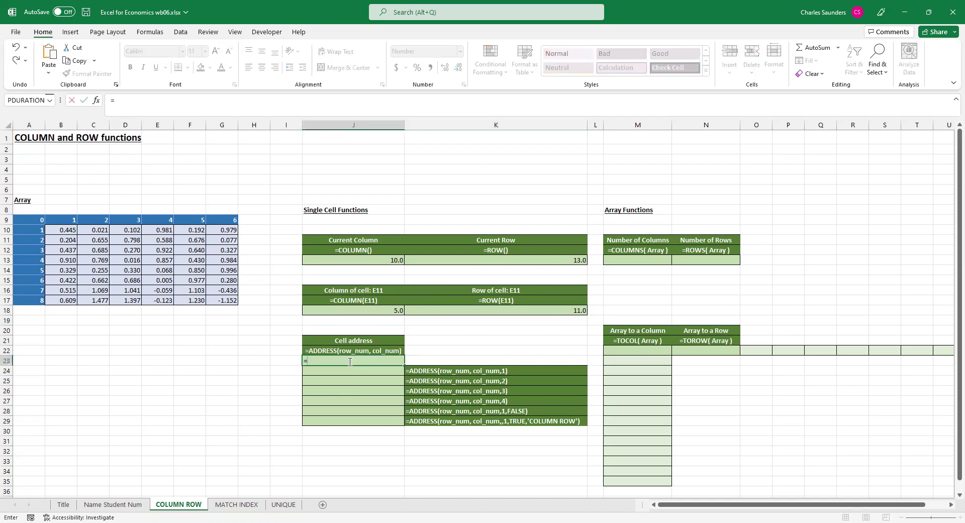
pyautogui.write('ADDRESS(')
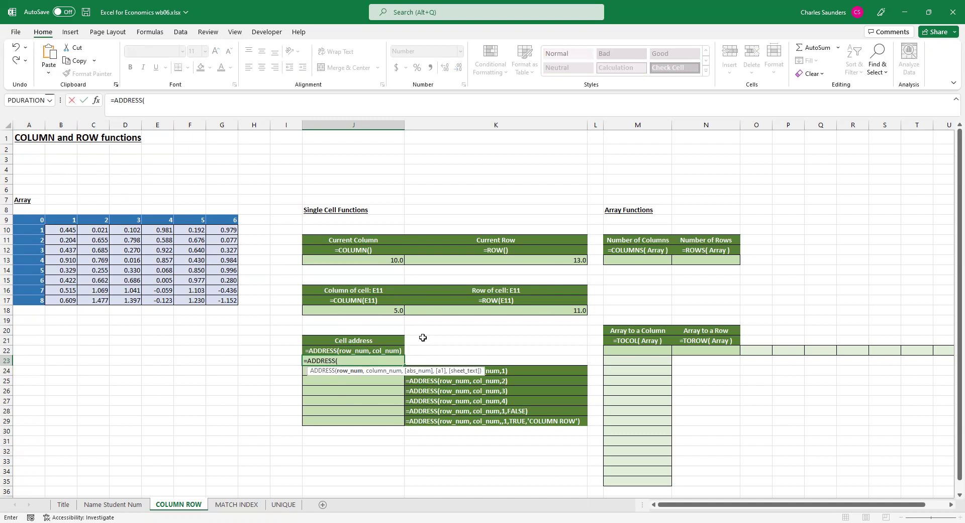
pyautogui.click(457, 309)
pyautogui.write(',')
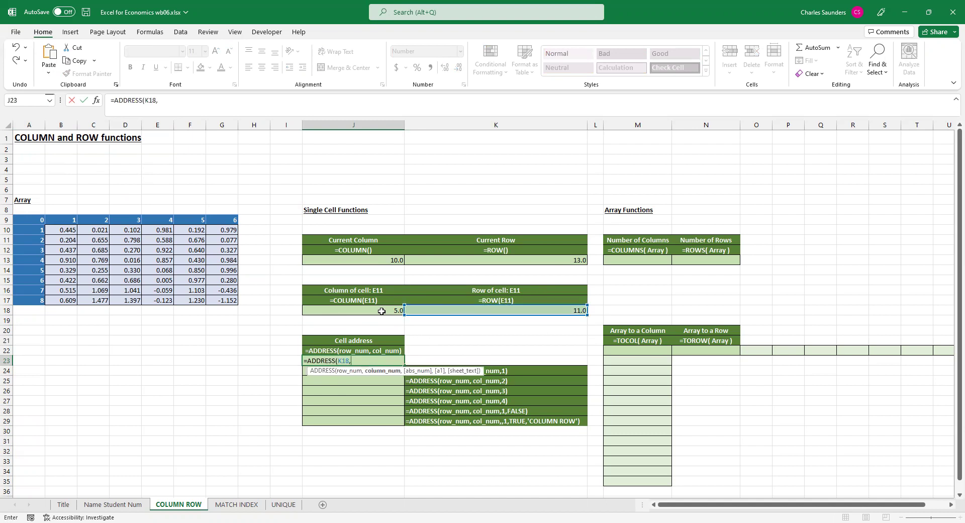
pyautogui.click(384, 310)
pyautogui.write(')')
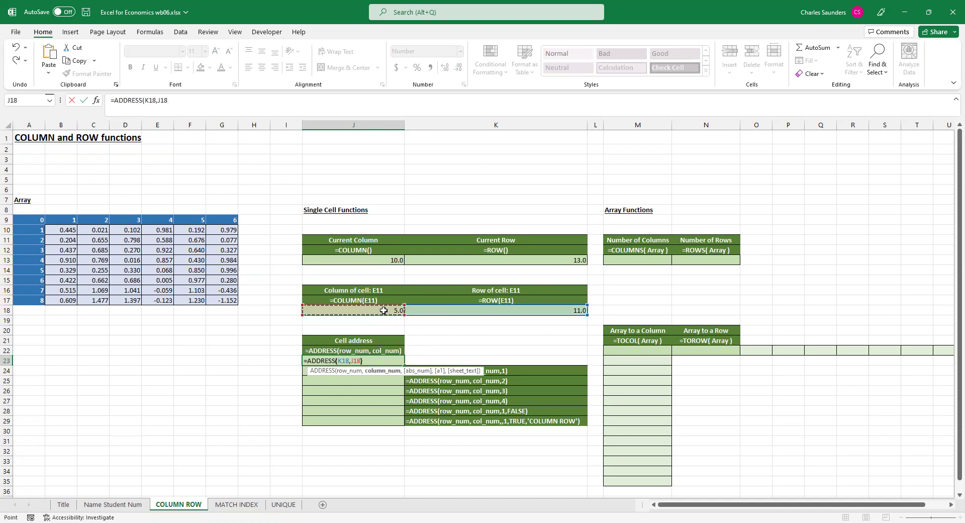
pyautogui.press('Return')
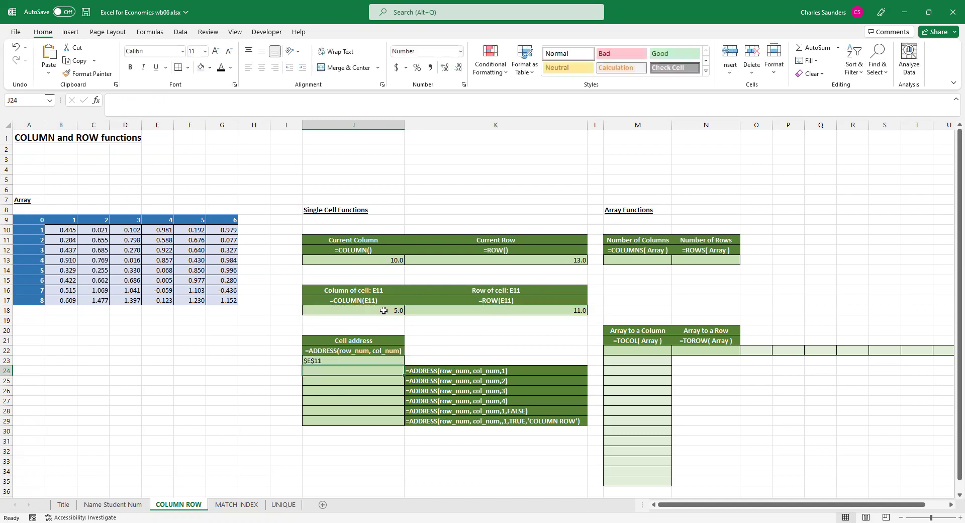
pyautogui.click(345, 360)
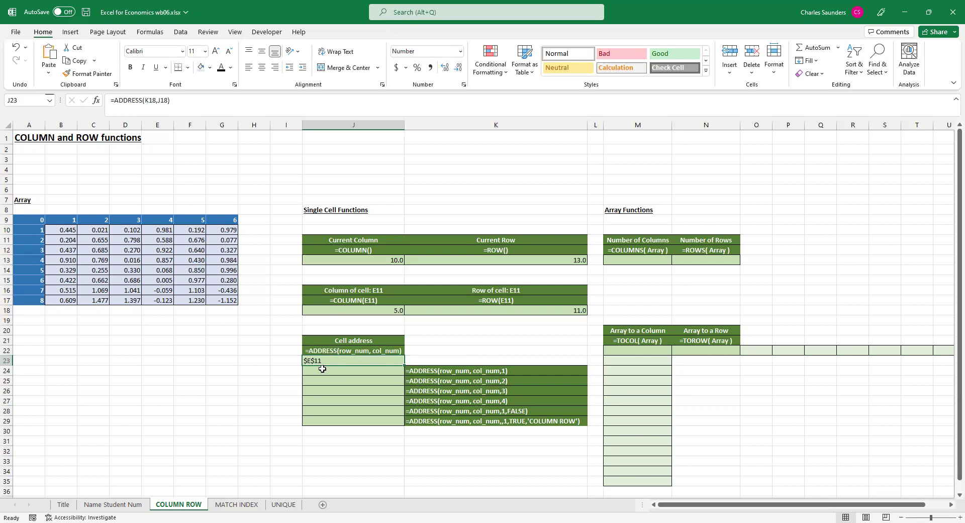
# - Copy J23's ADDRESS formula into J24:J29 and fix J24's column reference back to J18
pyautogui.hotkey('ctrl', 'c')
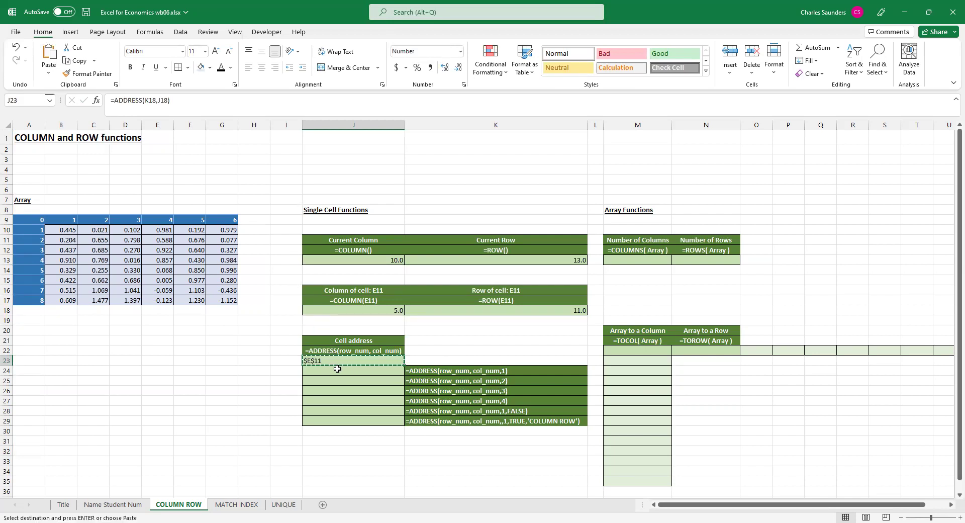
pyautogui.moveTo(334, 370); pyautogui.dragTo(336, 421)
pyautogui.hotkey('ctrl', 'v')
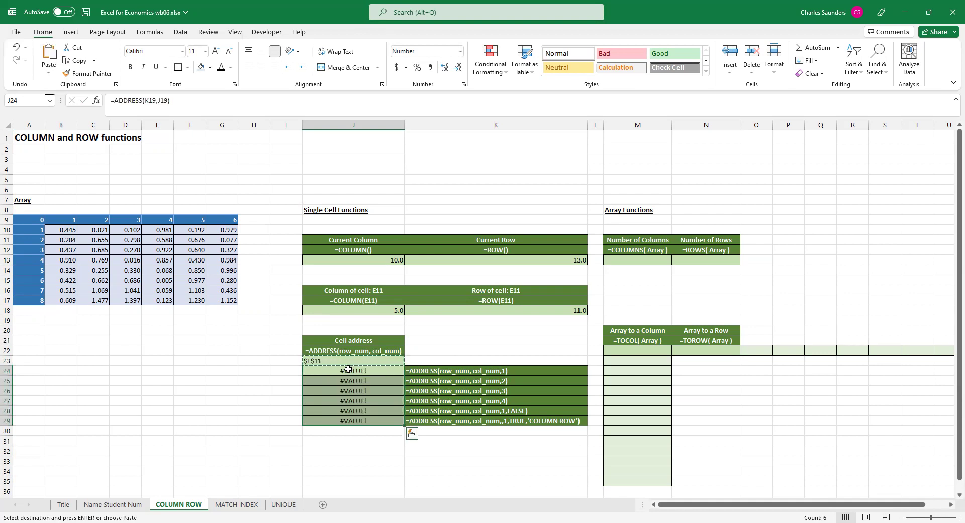
pyautogui.click(156, 101)
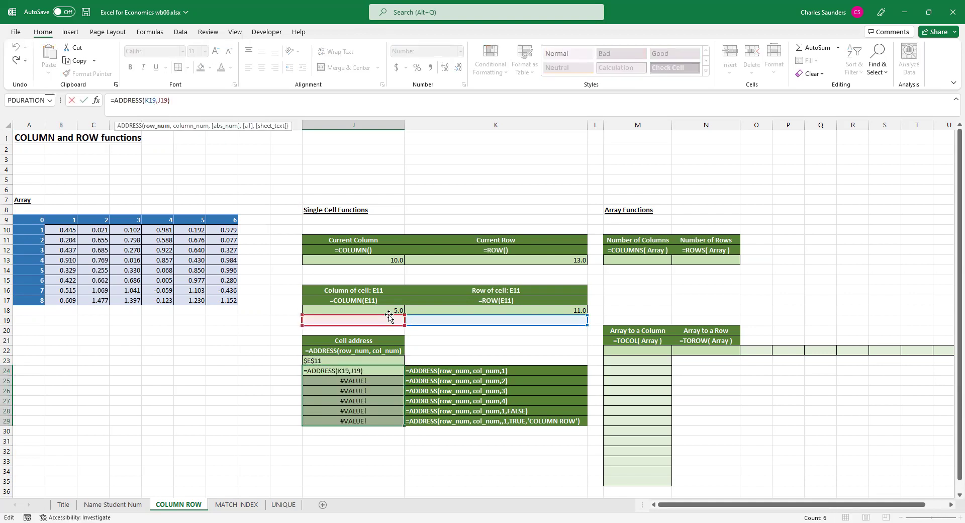
pyautogui.moveTo(412, 321); pyautogui.dragTo(412, 312)
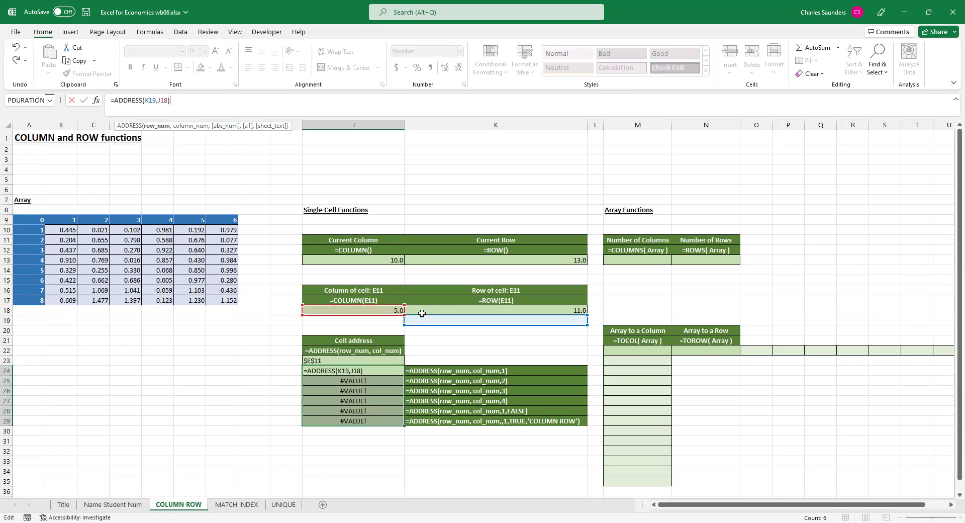
pyautogui.press('Return')
# - Change J23 to =ADDRESS($K$18,$J$18) and fill it down through J29
pyautogui.click(360, 363)
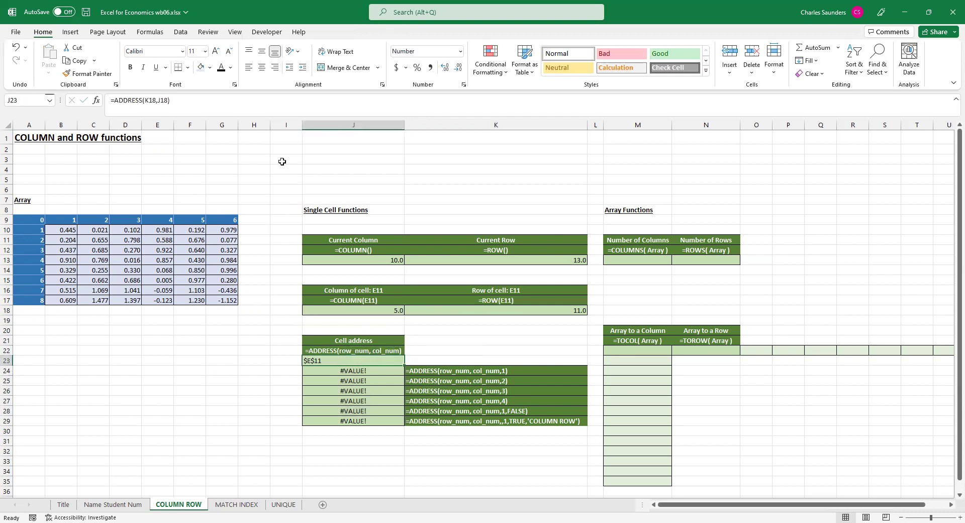
pyautogui.click(166, 101)
pyautogui.press('F4')
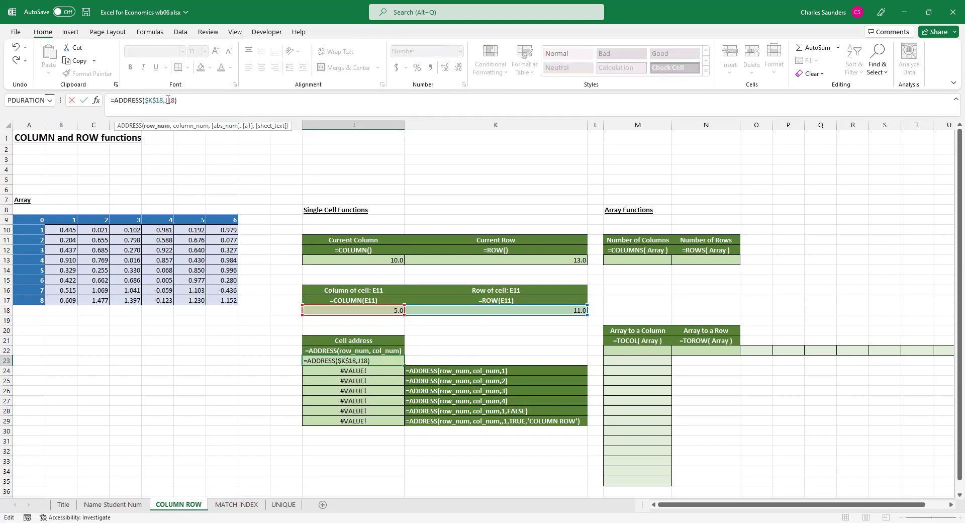
pyautogui.press('F4')
pyautogui.press('Return')
pyautogui.click(383, 361)
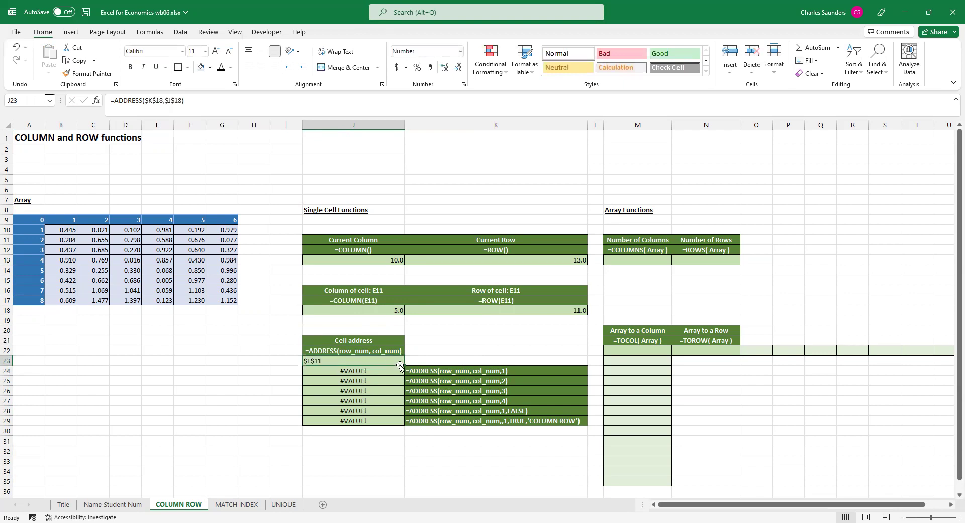
pyautogui.moveTo(403, 367); pyautogui.dragTo(403, 425)
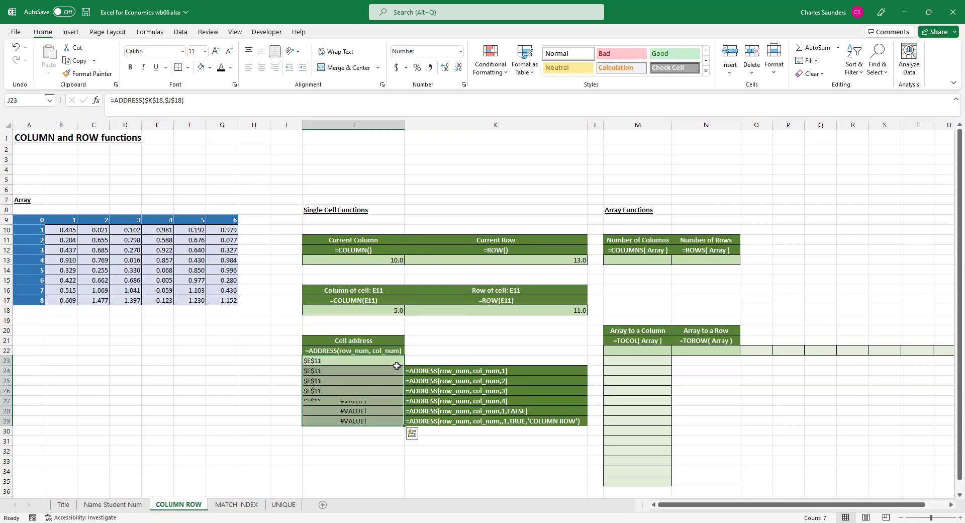
# - Add abs_num 1 to J24's ADDRESS formula via Function Arguments, showing $E$11
pyautogui.click(352, 370)
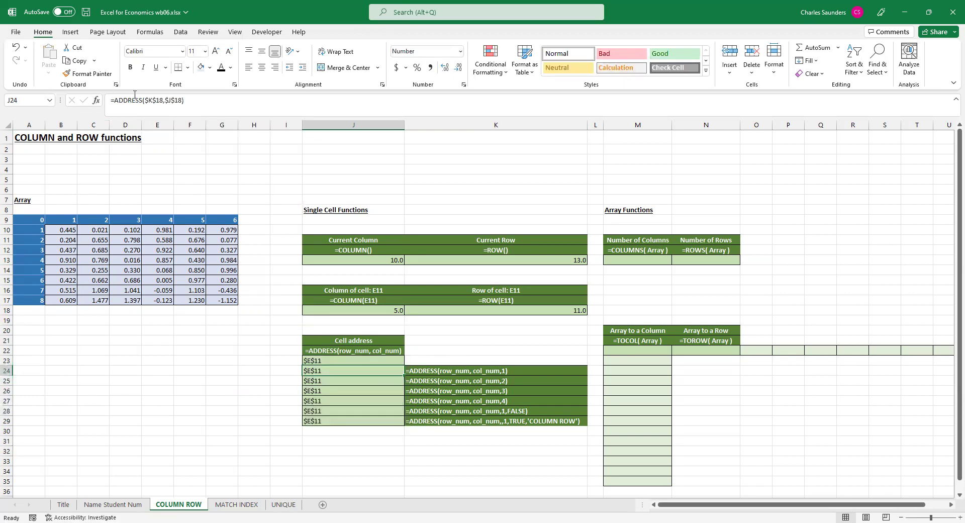
pyautogui.click(96, 100)
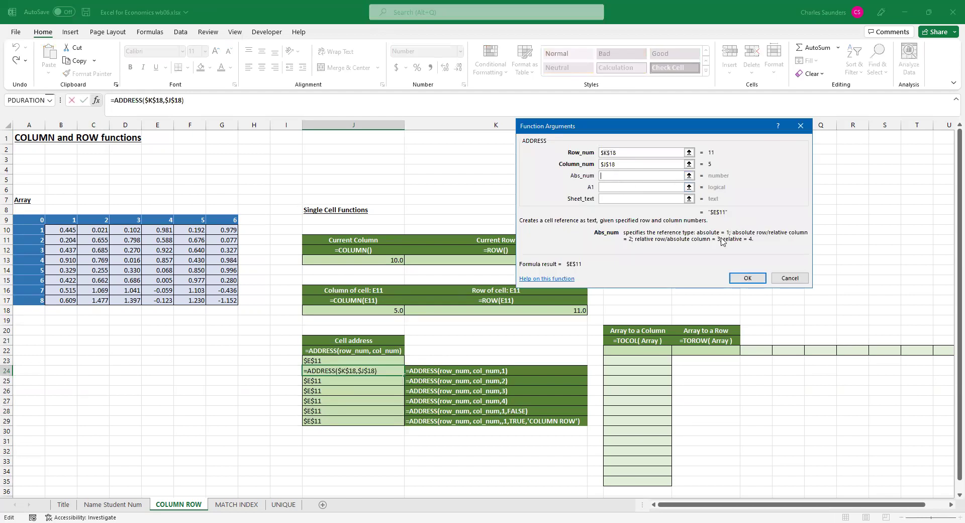
pyautogui.write('1')
pyautogui.press('Return')
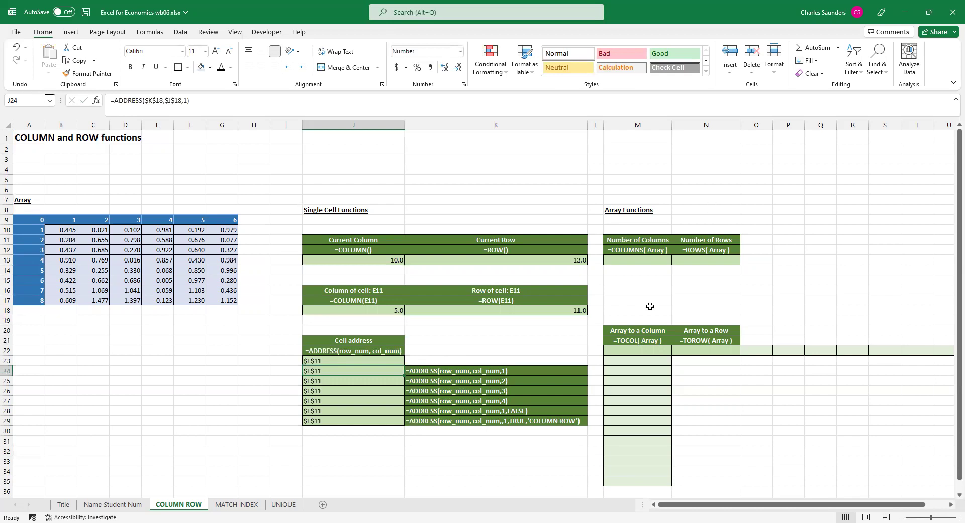
# - Append abs_num 2 in J25 (E$11) and abs_num 3 in J26 ($E11)
pyautogui.click(326, 382)
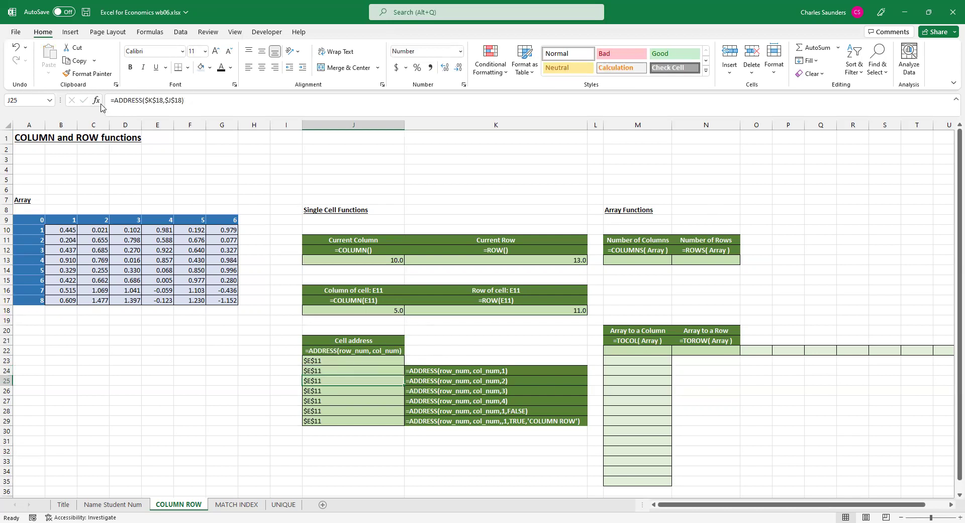
pyautogui.click(184, 100)
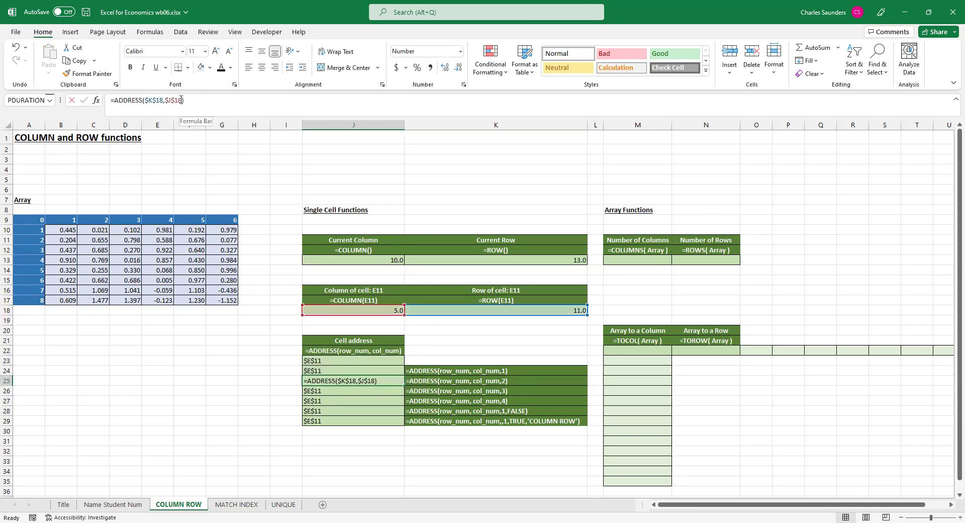
pyautogui.write(',2')
pyautogui.press('Return')
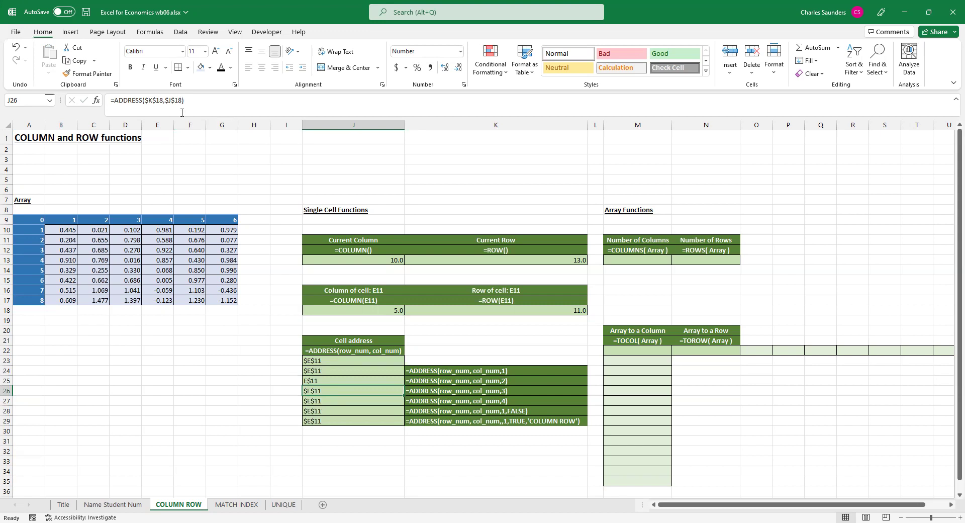
pyautogui.write(',3')
pyautogui.press('Return')
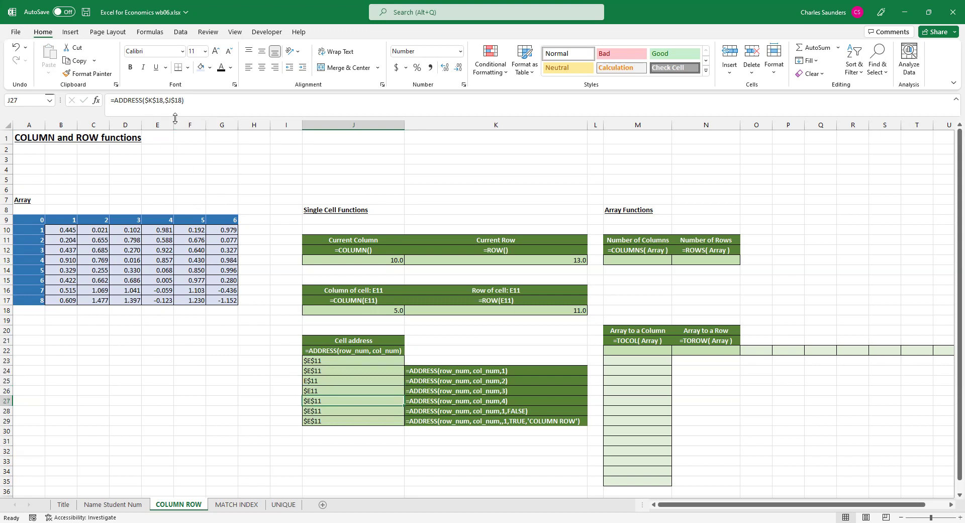
# - Add abs_num 4 to J27's ADDRESS formula so it shows the relative address E11
pyautogui.press('F2')
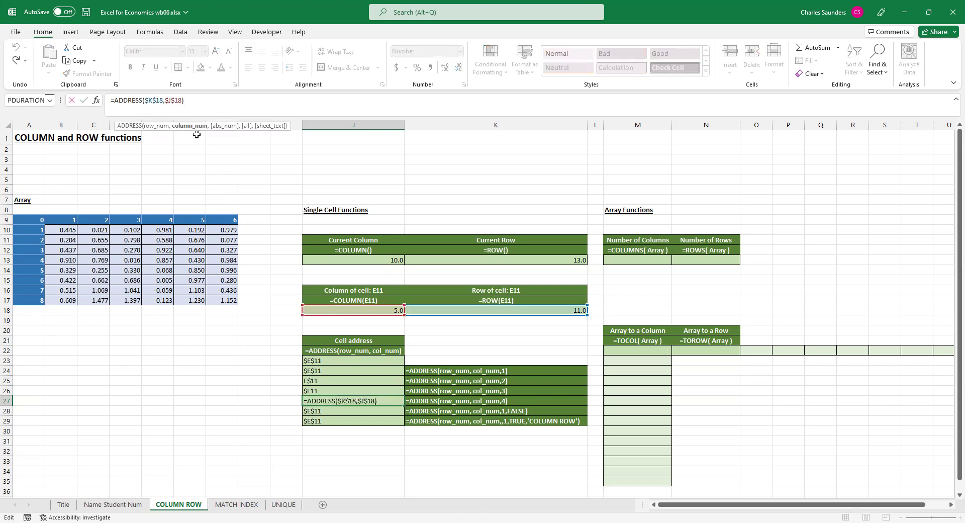
pyautogui.write(',4')
pyautogui.press('Return')
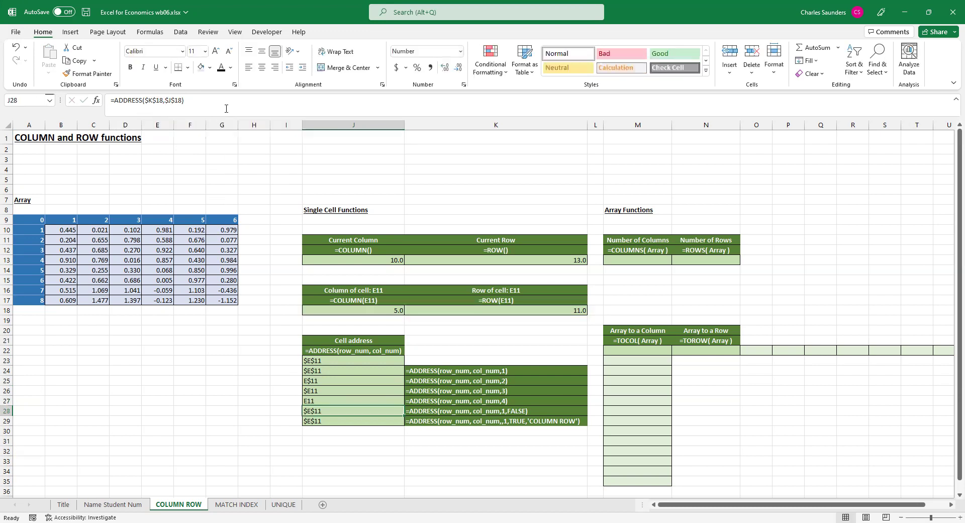
# - Add arguments 1, FALSE to J28's ADDRESS formula, returning the R1C1 address R11C5
pyautogui.click(181, 100)
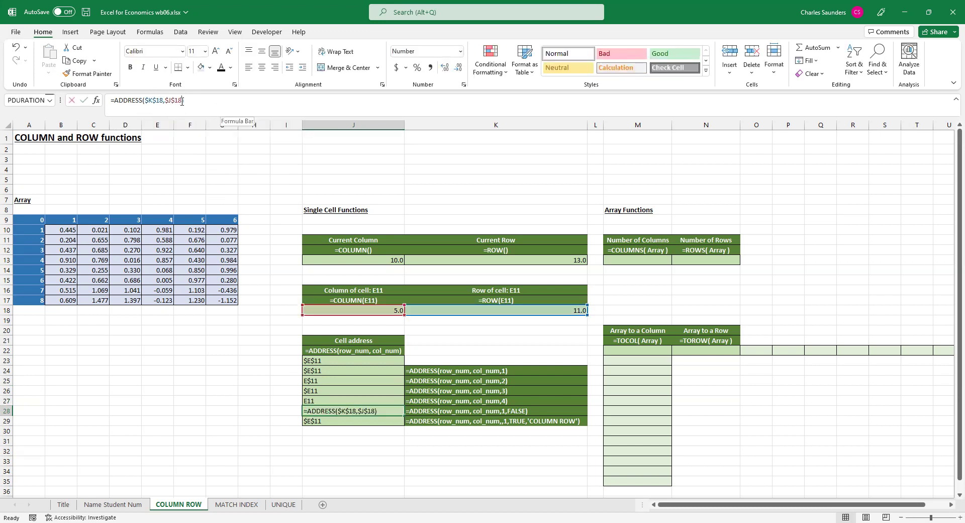
pyautogui.write(',')
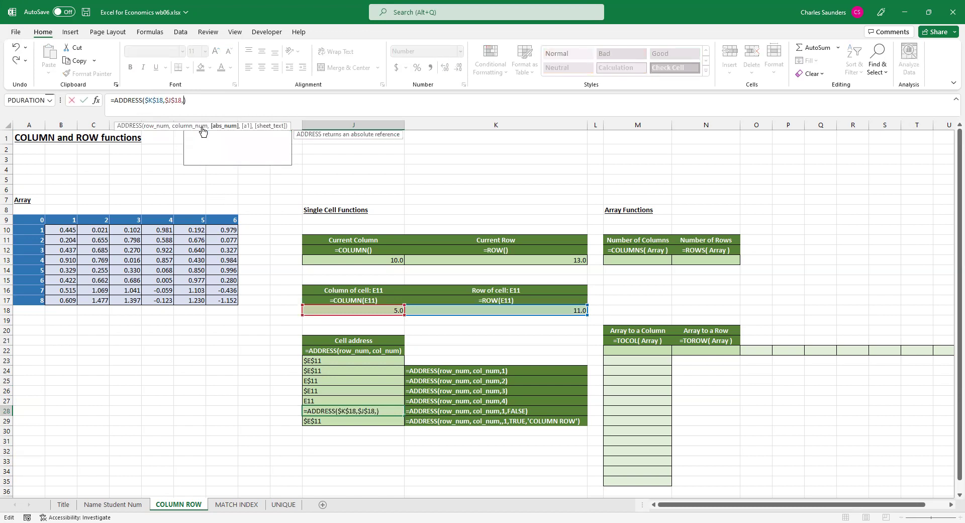
pyautogui.write('1')
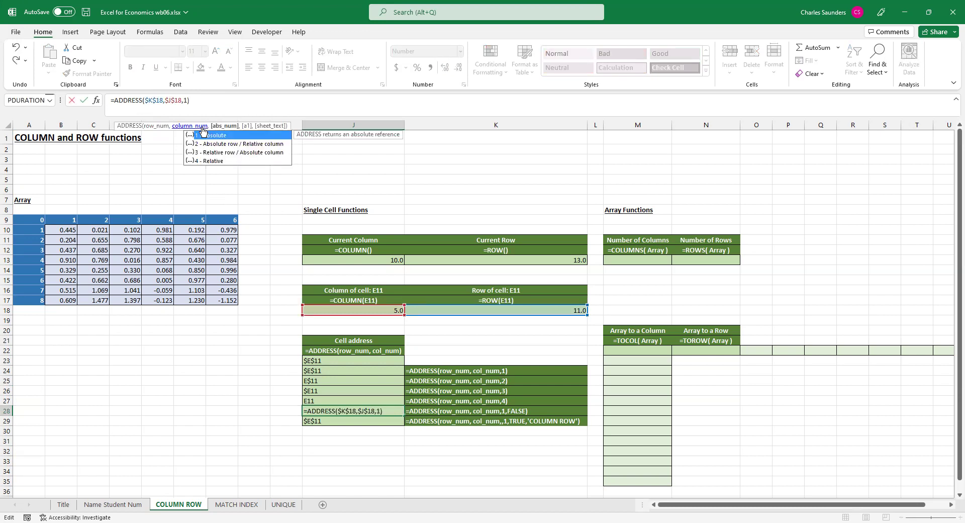
pyautogui.write(', ')
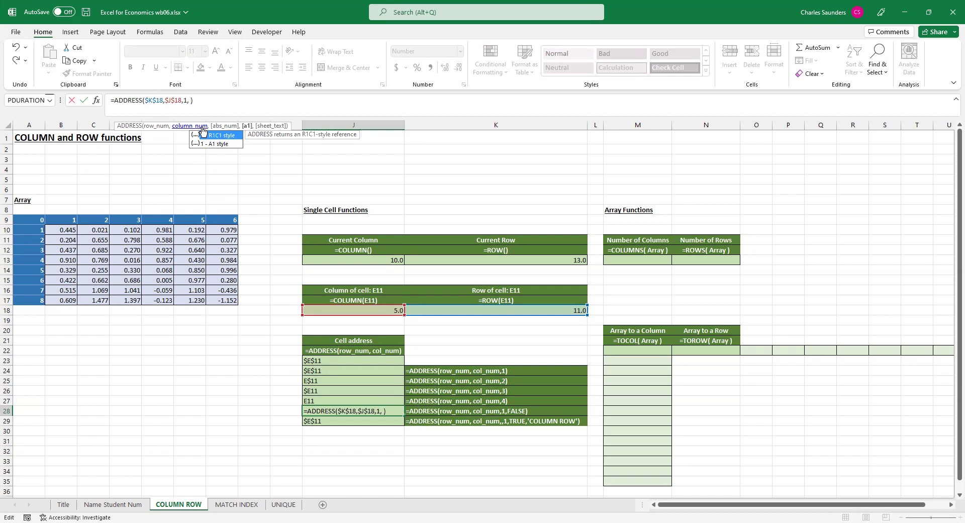
pyautogui.write('false')
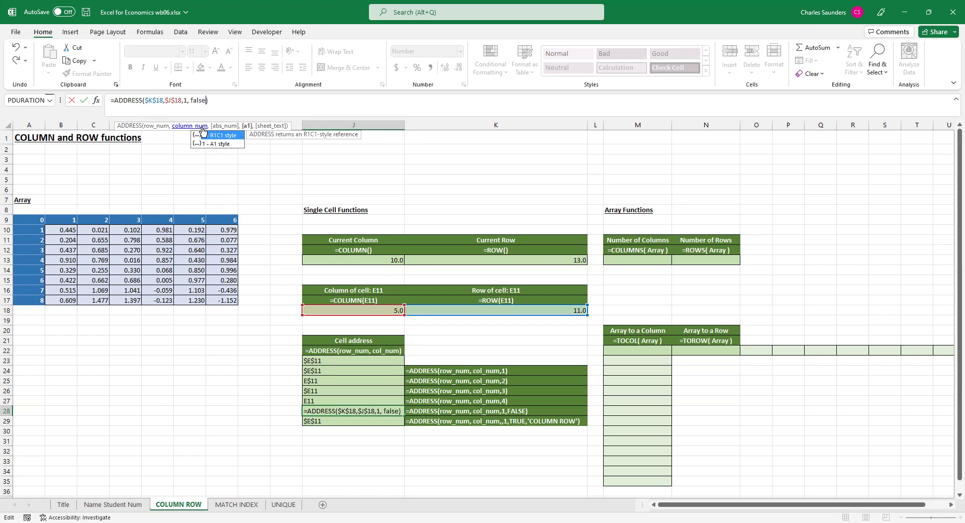
pyautogui.write(')')
pyautogui.press('Return')
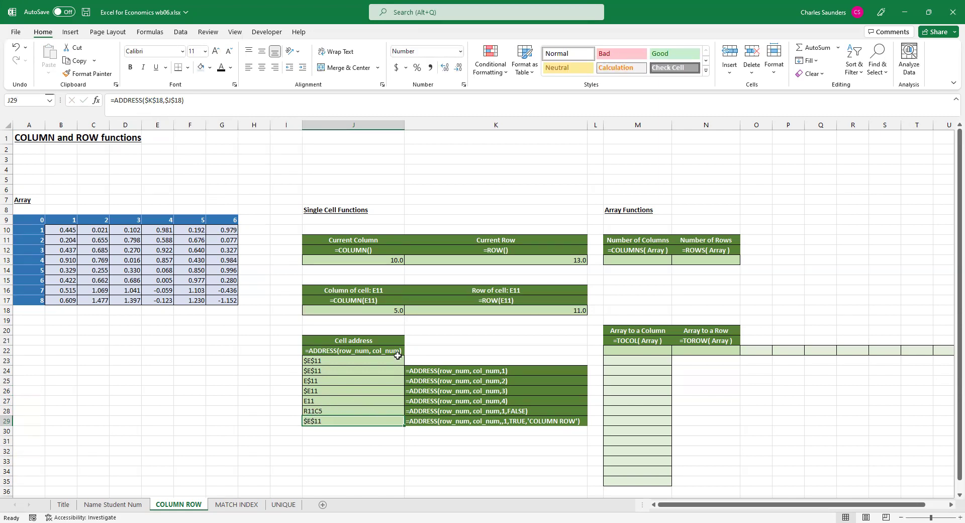
# - Append 1, TRUE and 'COLUMN ROW' as sheet text to J29's ADDRESS formula
pyautogui.click(184, 100)
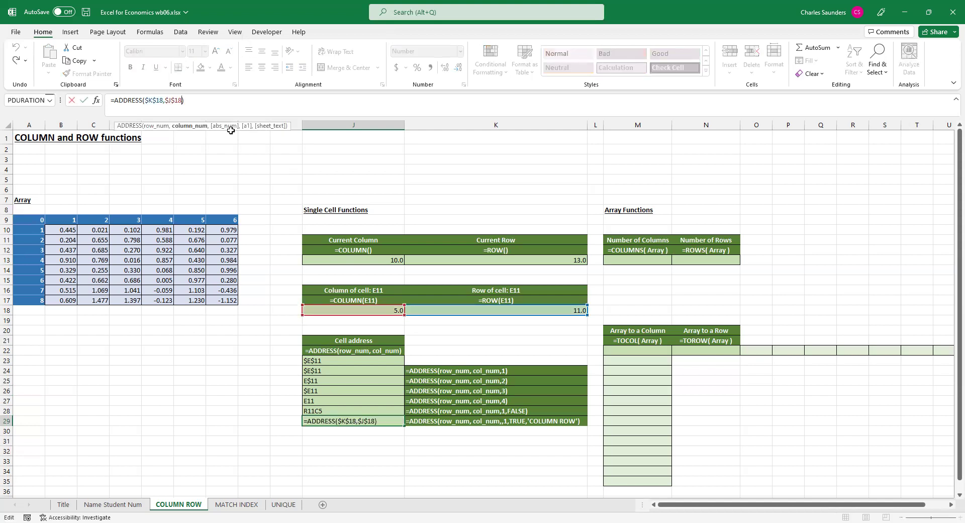
pyautogui.write(',1')
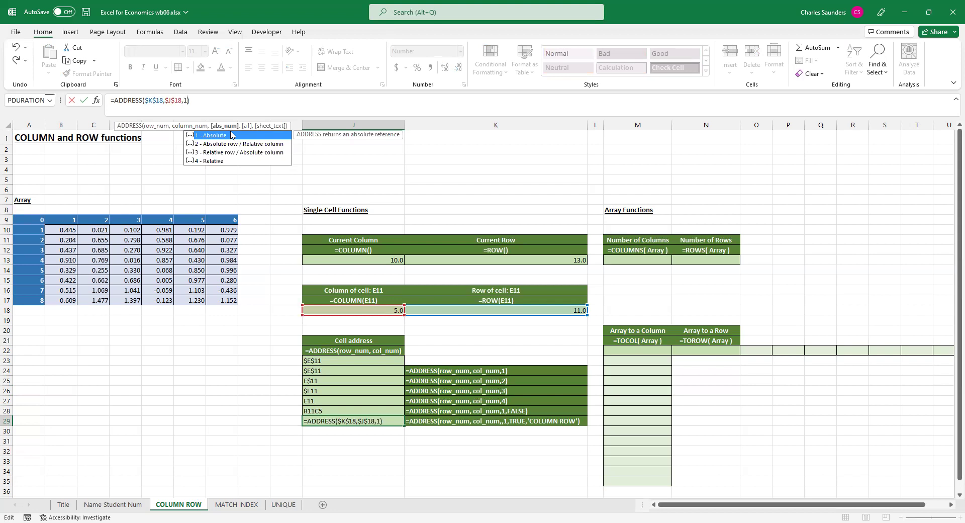
pyautogui.write(',')
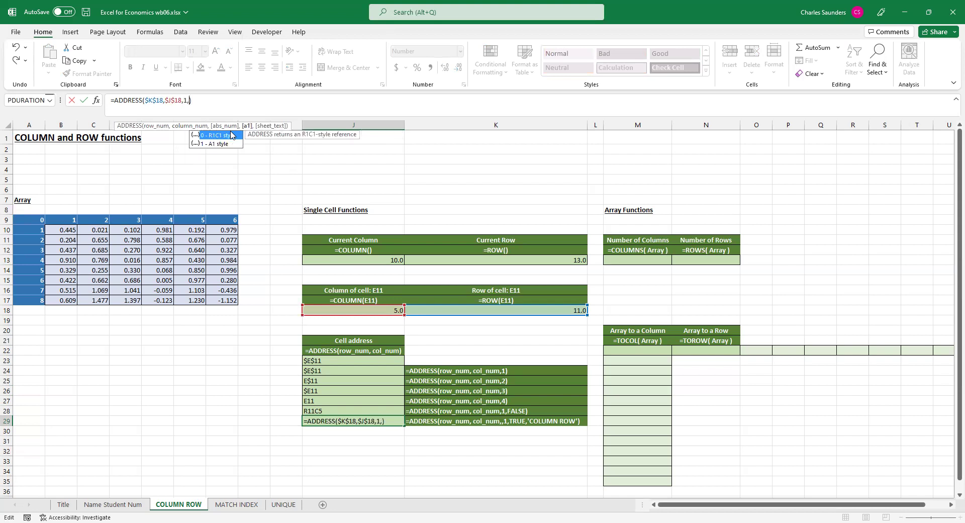
pyautogui.write('true,')
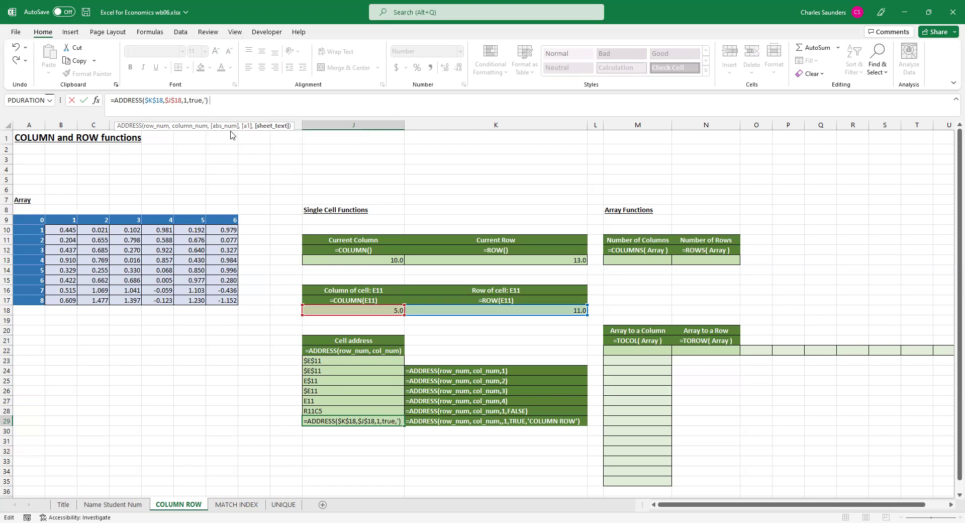
pyautogui.write("'COLUMN")
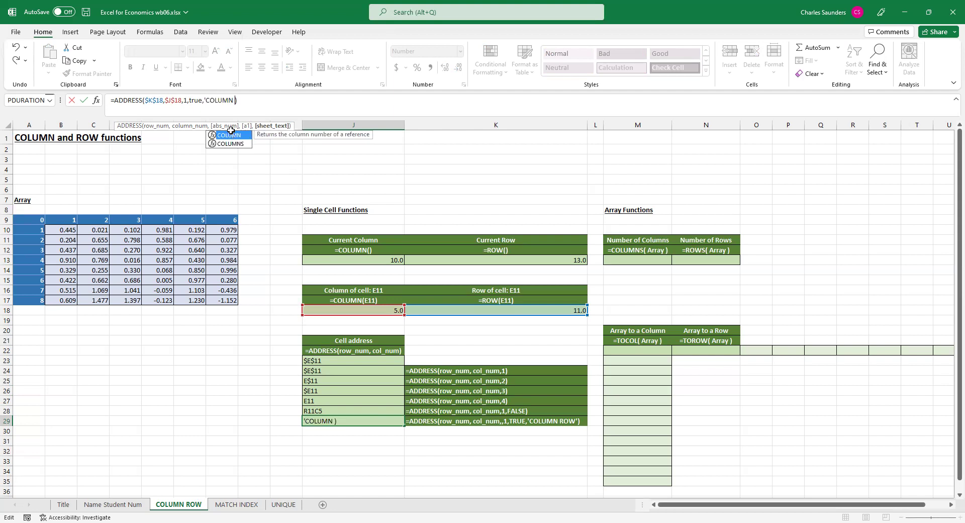
pyautogui.write(" ROW'")
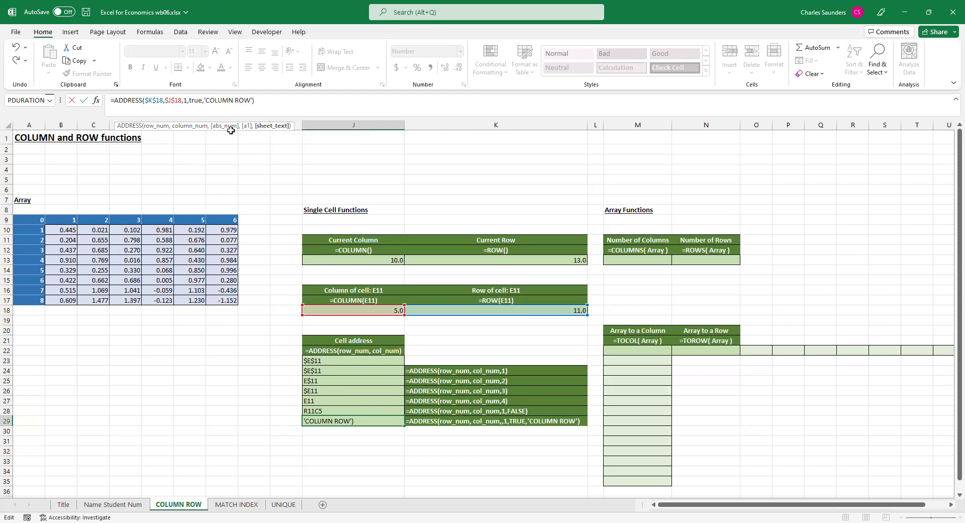
pyautogui.press('Return')
pyautogui.press('Return')
# - In Function Arguments, wrap the Sheet_text COLUMN ROW in double quotes and confirm, giving 'COLUMN ROW'!$E$11
pyautogui.click(205, 100)
pyautogui.click(97, 101)
pyautogui.click(647, 199)
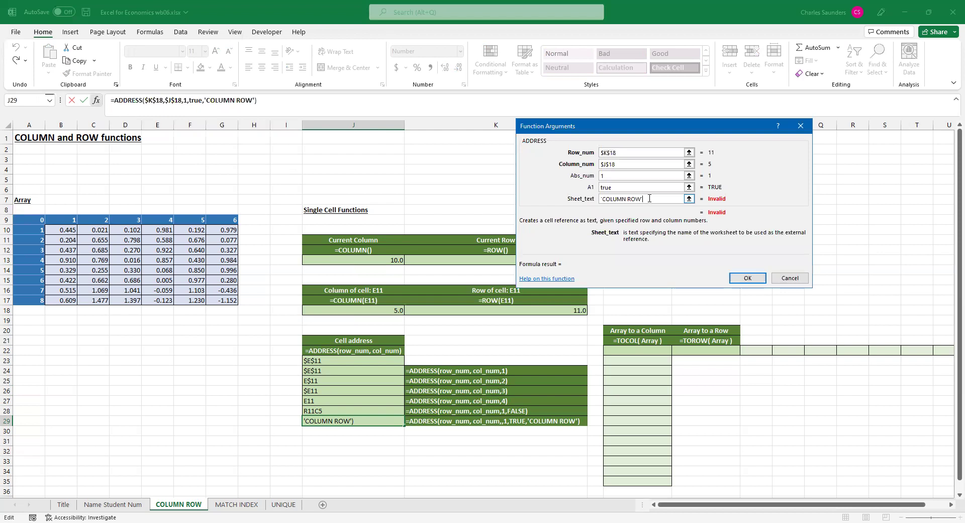
pyautogui.press('BackSpace')
pyautogui.write('"')
pyautogui.click(610, 200)
pyautogui.press('BackSpace')
pyautogui.write('"')
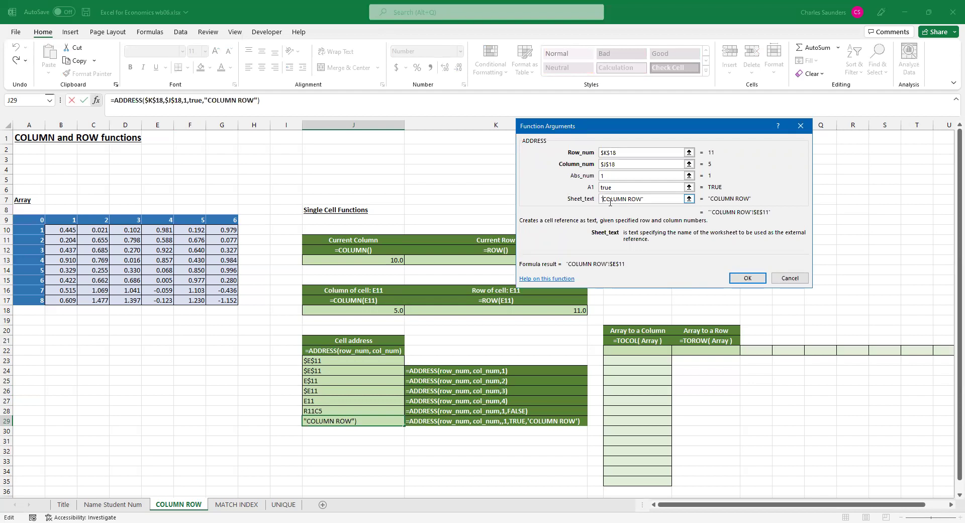
pyautogui.press('Return')
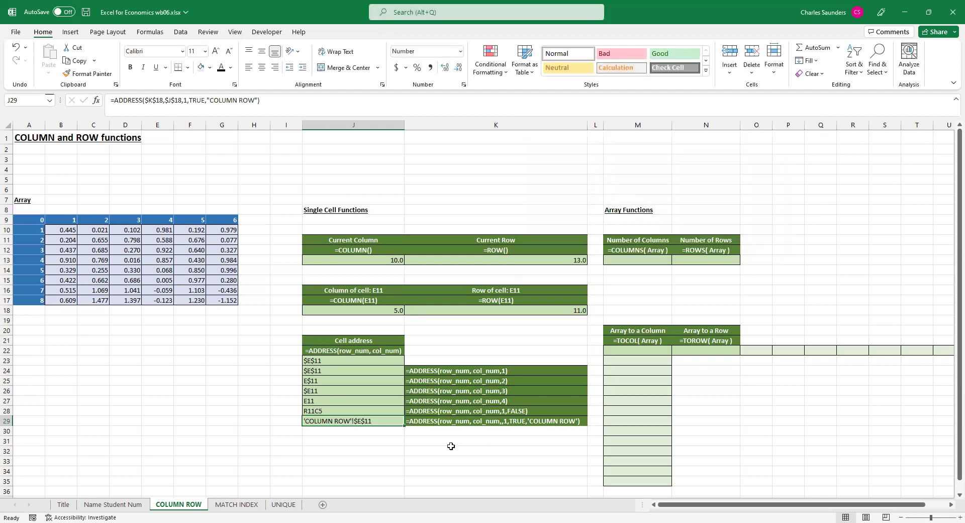
# - Enter =COLUMNS(A9:G17) in M13, returning 7 columns
pyautogui.click(364, 442)
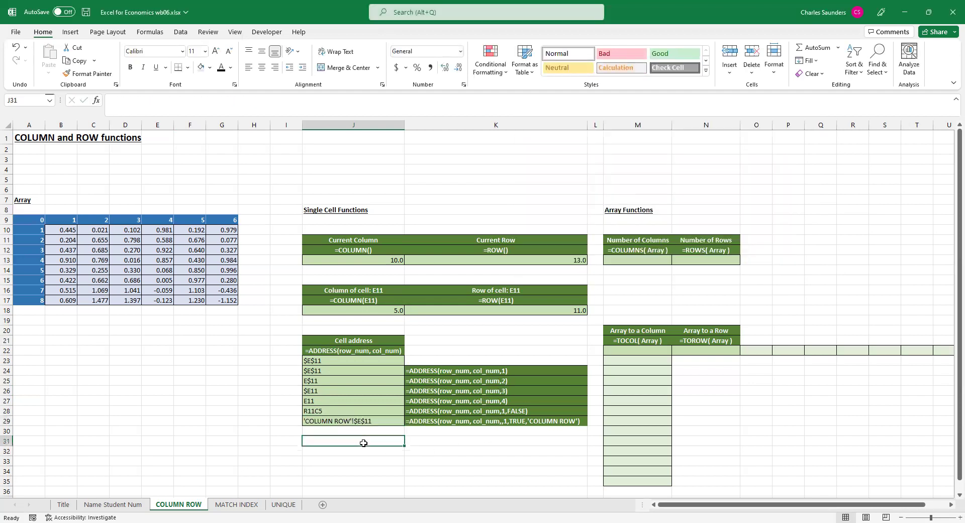
pyautogui.click(645, 257)
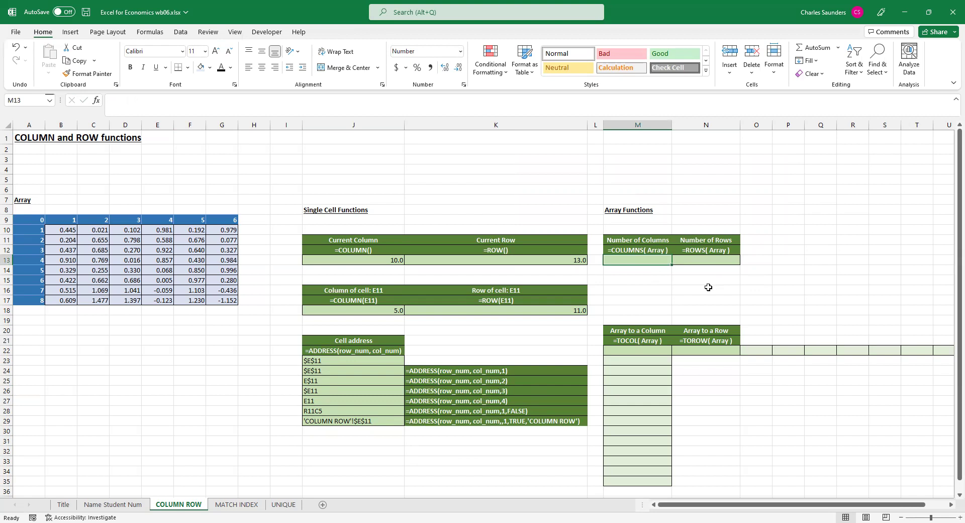
pyautogui.write('=')
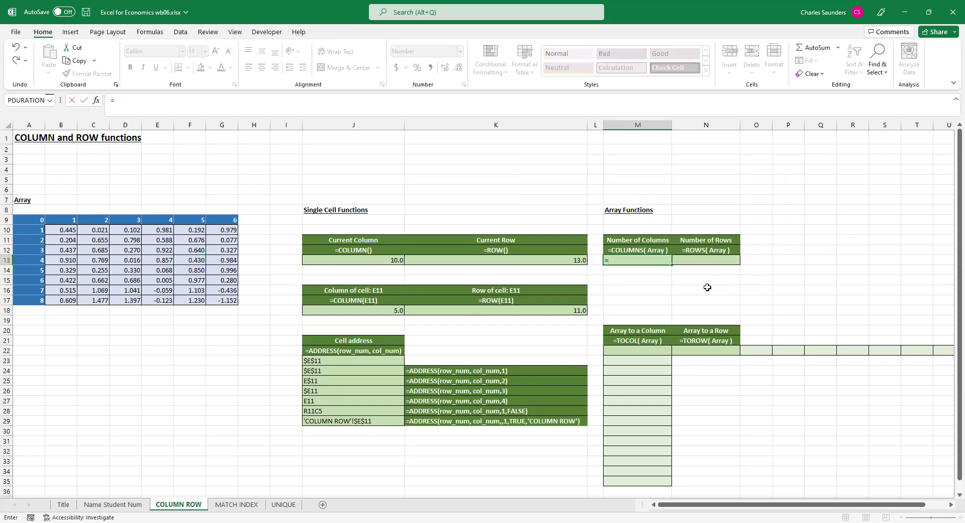
pyautogui.write('column')
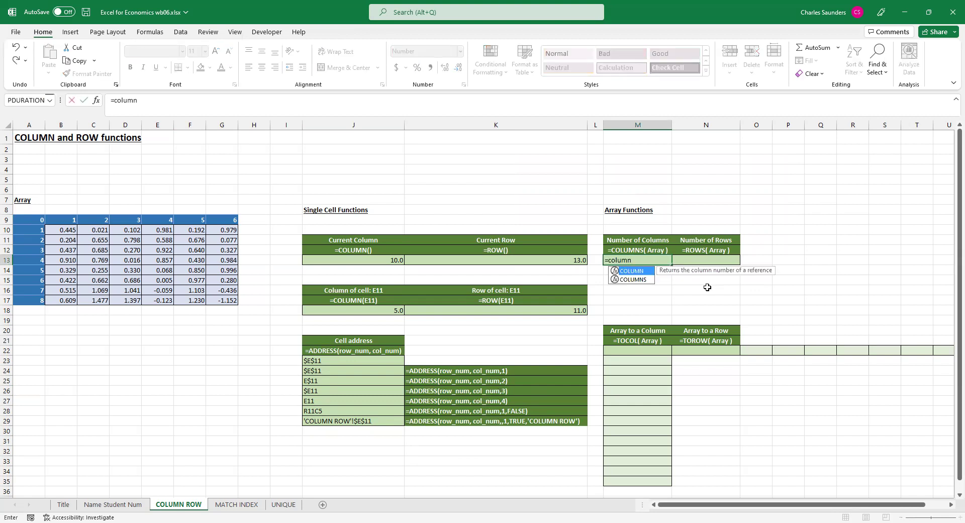
pyautogui.press('Down')
pyautogui.press('Tab')
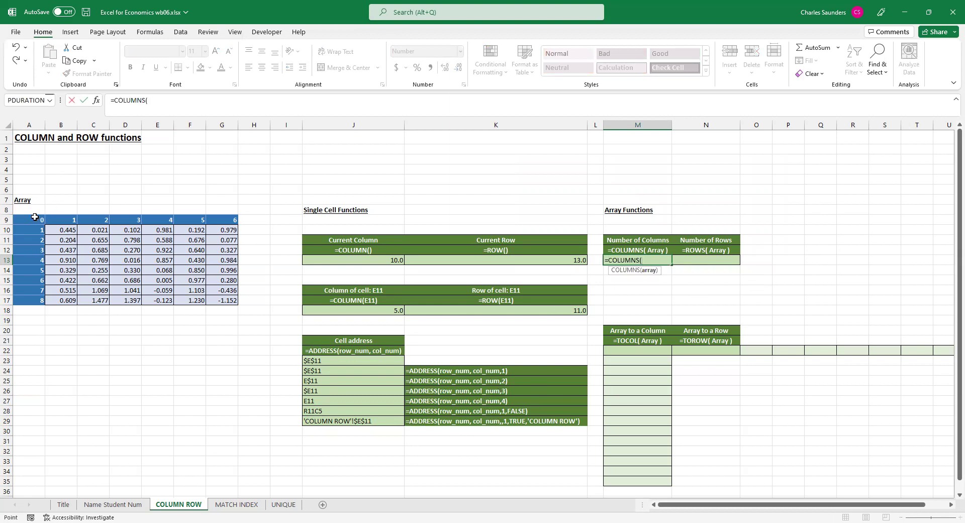
pyautogui.click(35, 220)
pyautogui.moveTo(35, 220); pyautogui.dragTo(235, 305)
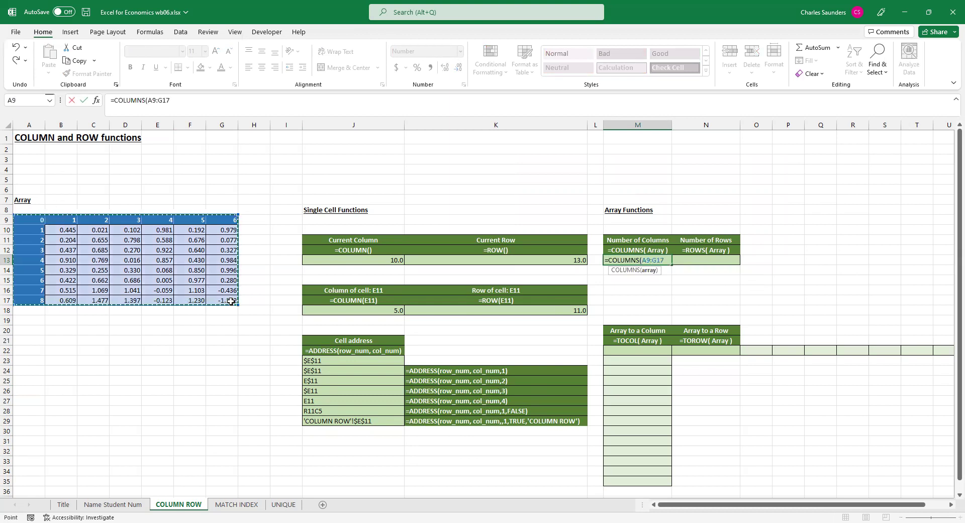
pyautogui.press('Return')
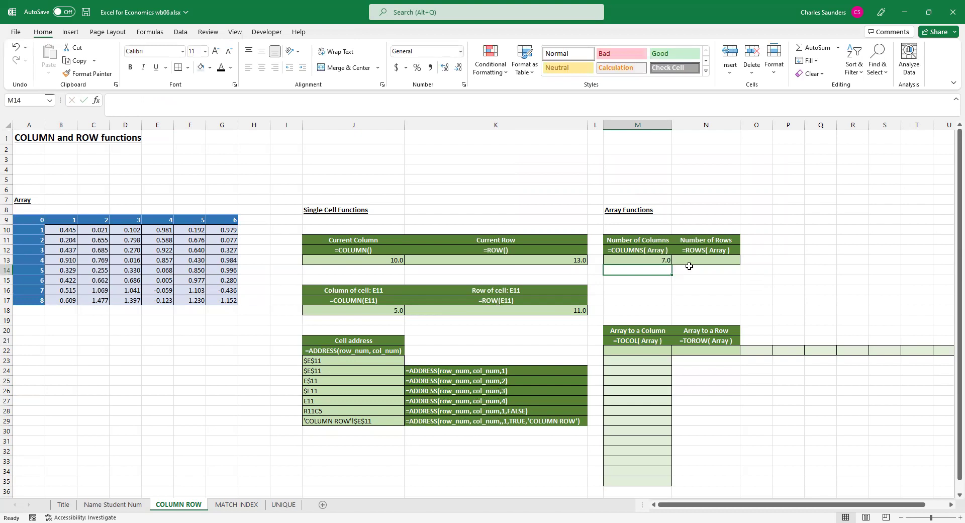
# - Enter =ROWS(A9:G17) in N13, returning 9 rows
pyautogui.click(693, 258)
pyautogui.click(133, 102)
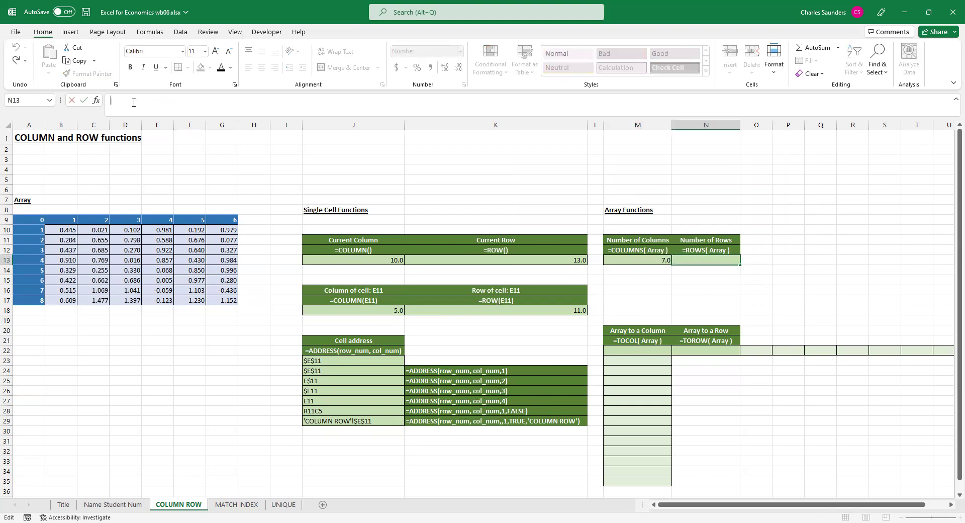
pyautogui.write('=')
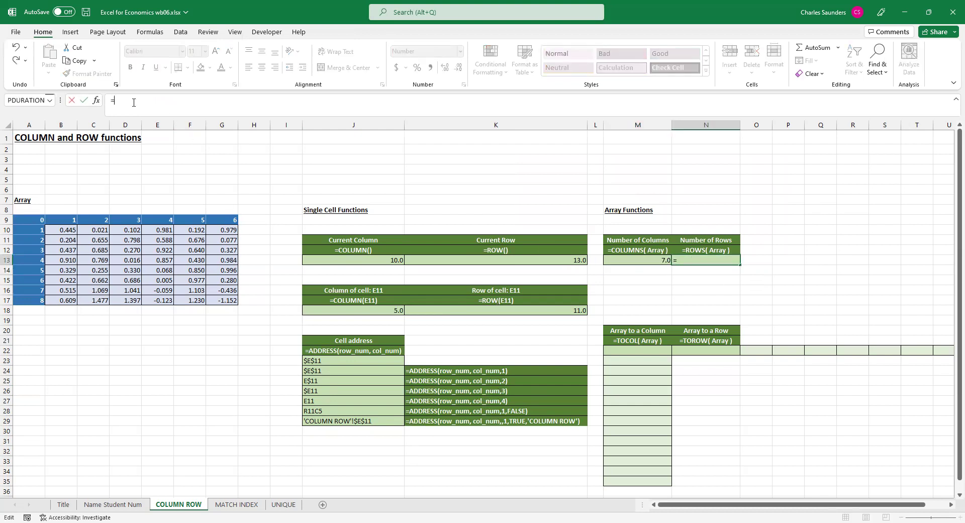
pyautogui.write('rows(')
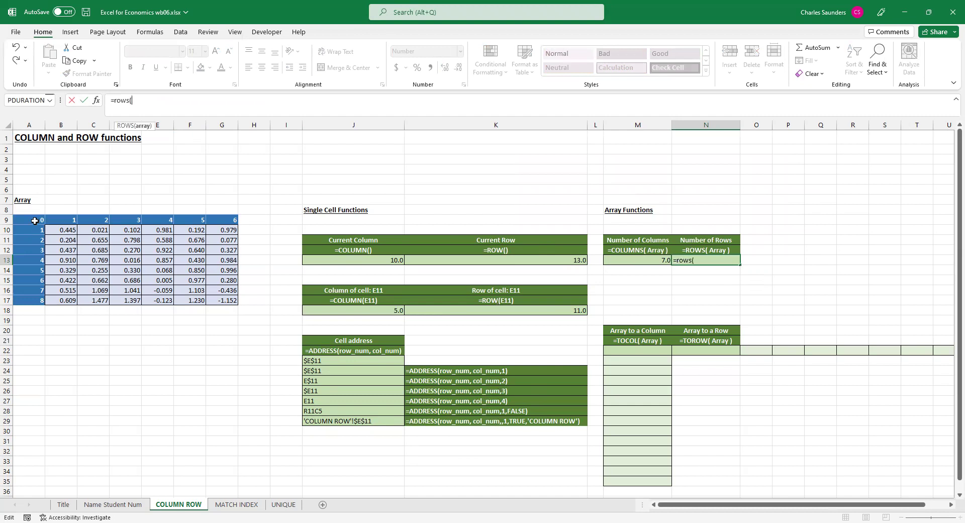
pyautogui.click(35, 221)
pyautogui.keyDown('shift'); pyautogui.click(217, 302); pyautogui.keyUp('shift')
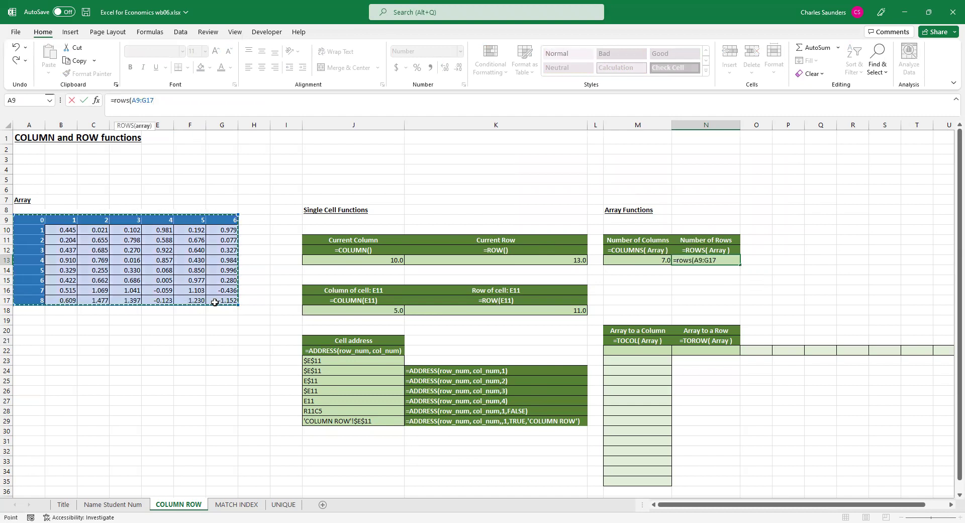
pyautogui.press('Return')
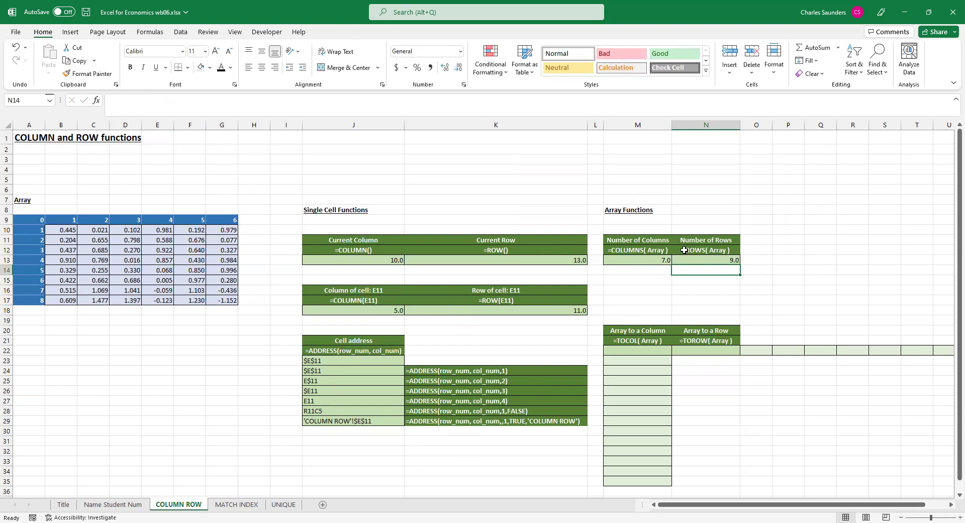
# - Enter =TOCOL(A9:G17) in M22 so the whole array spills down column M
pyautogui.click(641, 349)
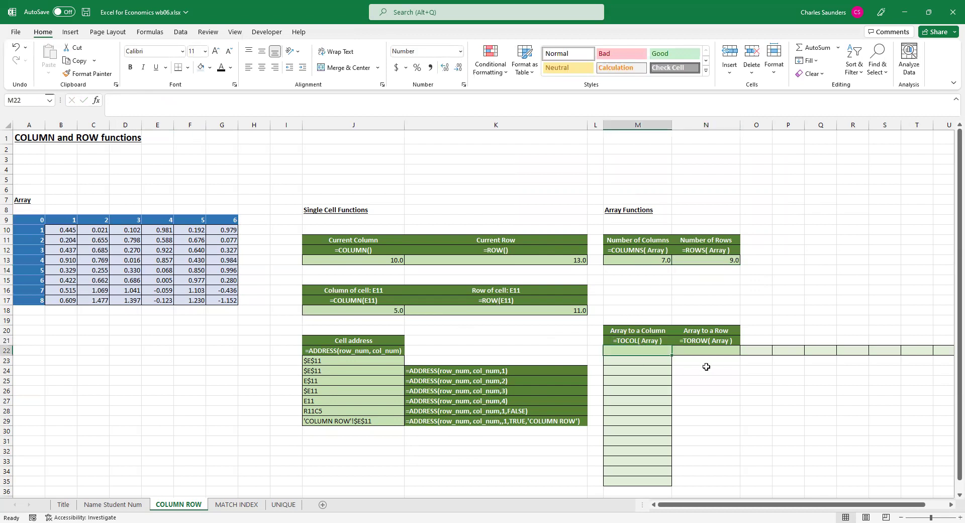
pyautogui.moveTo(24, 222); pyautogui.dragTo(210, 300)
pyautogui.click(636, 350)
pyautogui.write('=')
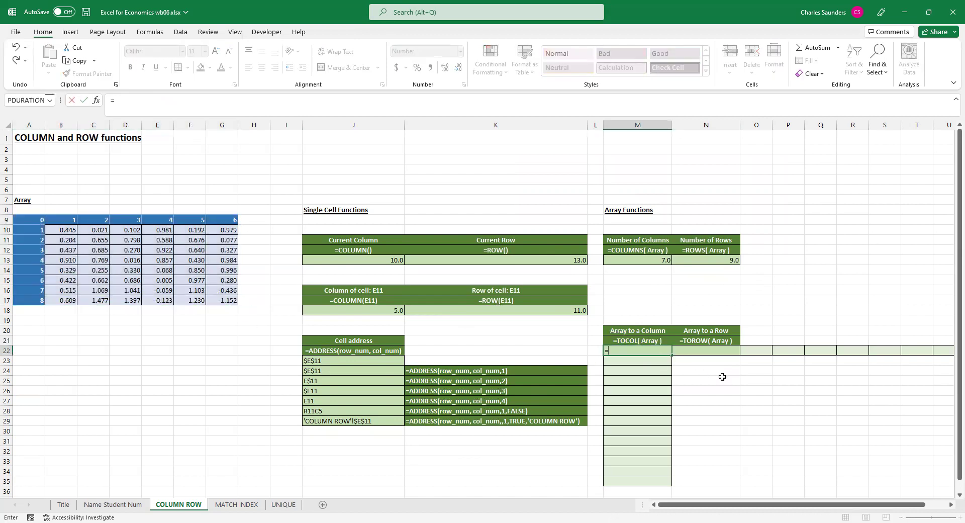
pyautogui.write('tocol(')
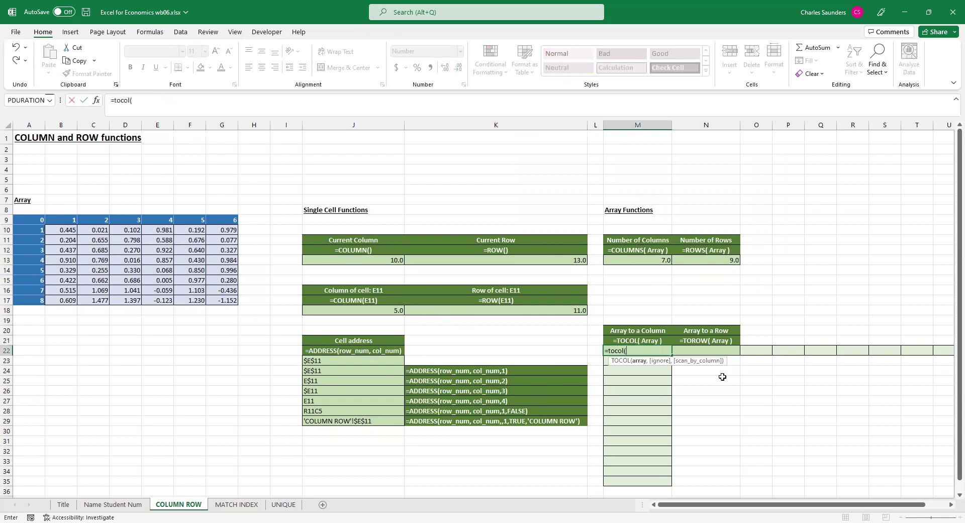
pyautogui.moveTo(37, 216); pyautogui.dragTo(227, 302)
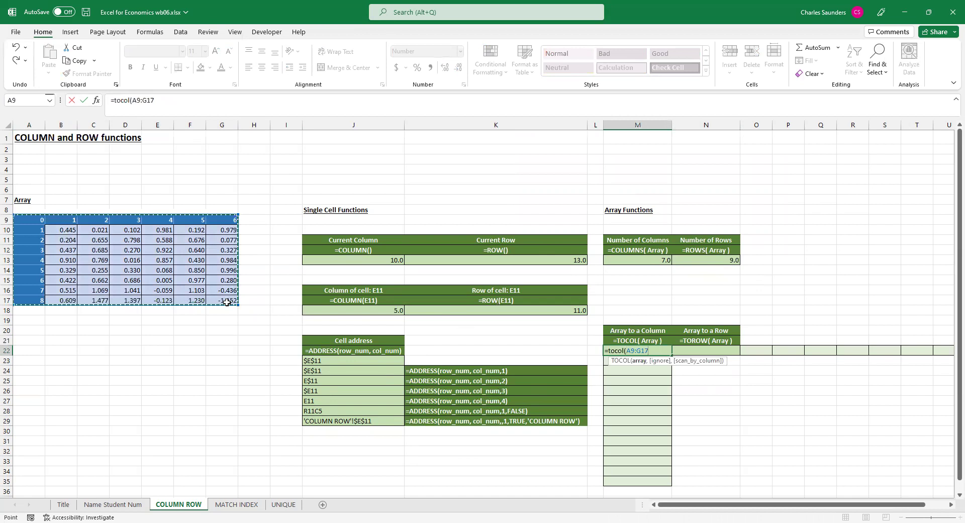
pyautogui.press('Return')
# - Jump to the bottom and back to the top of the spilled list to check its extent
pyautogui.hotkey('ctrl', 'Down')
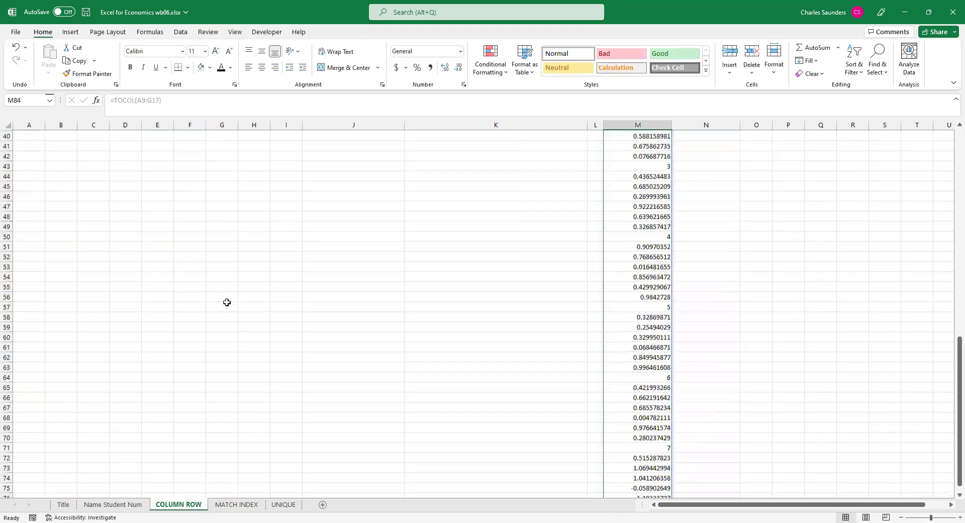
pyautogui.hotkey('ctrl', 'Up')
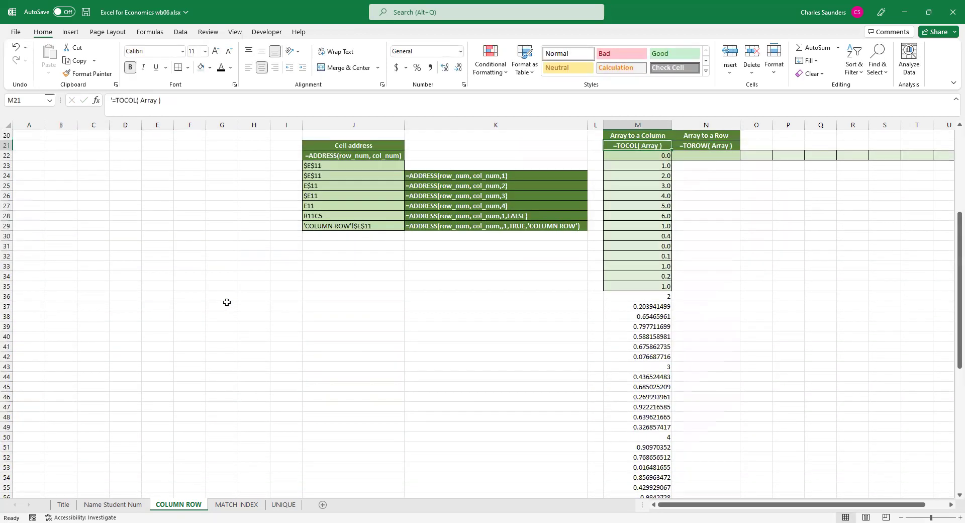
pyautogui.hotkey('ctrl', 'Up')
pyautogui.hotkey('ctrl', 'Up')
pyautogui.hotkey('ctrl', 'Up')
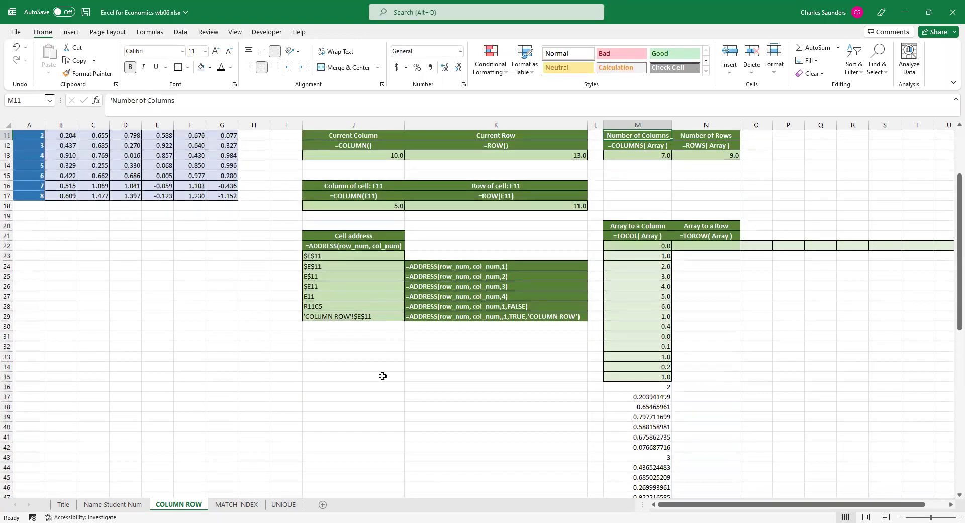
# - Enter =TOROW(A9:G17) in N22 so the sample array spills across row 22
pyautogui.click(710, 246)
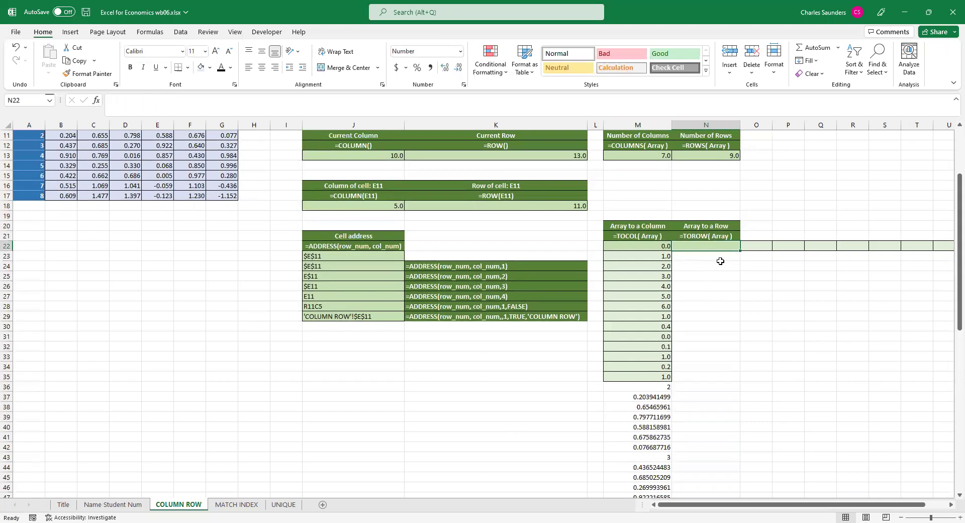
pyautogui.write('=')
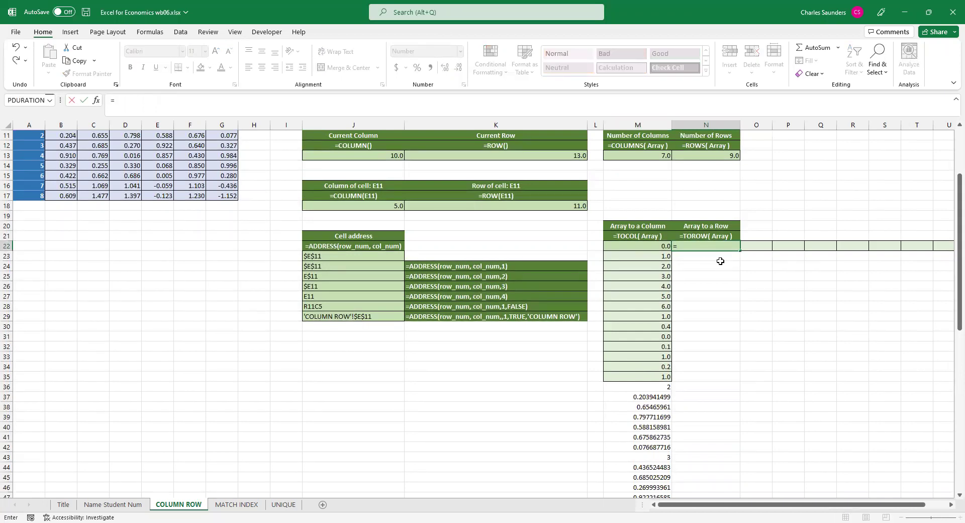
pyautogui.write('torow(')
pyautogui.scroll(2, 237, 314)
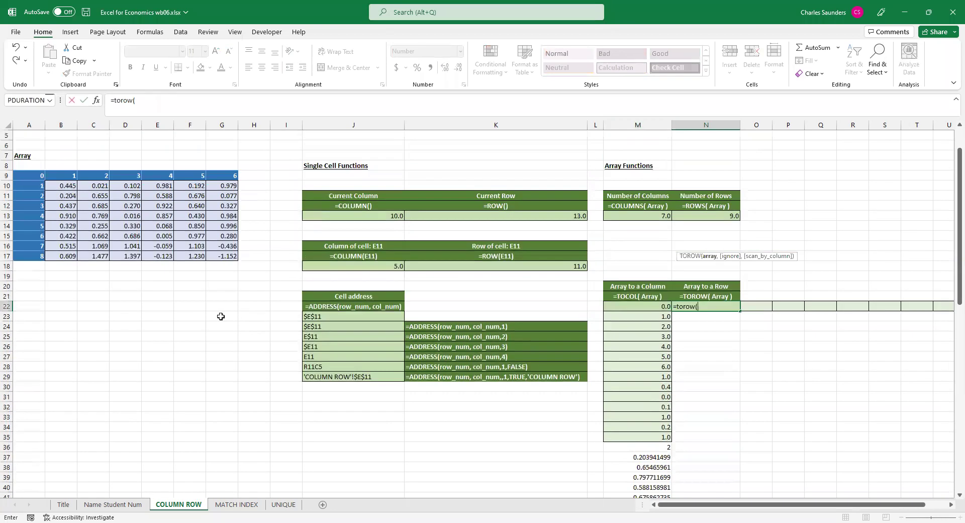
pyautogui.moveTo(28, 175); pyautogui.dragTo(219, 256)
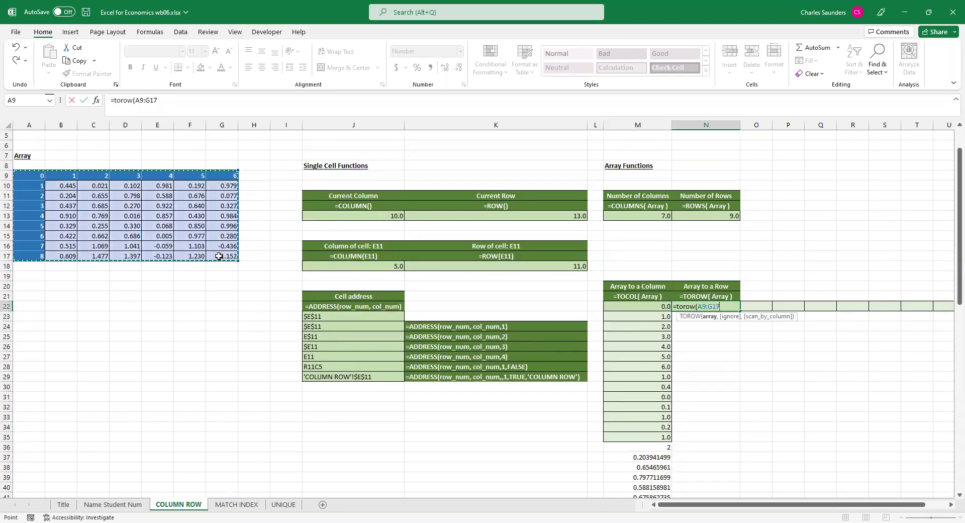
pyautogui.press('Return')
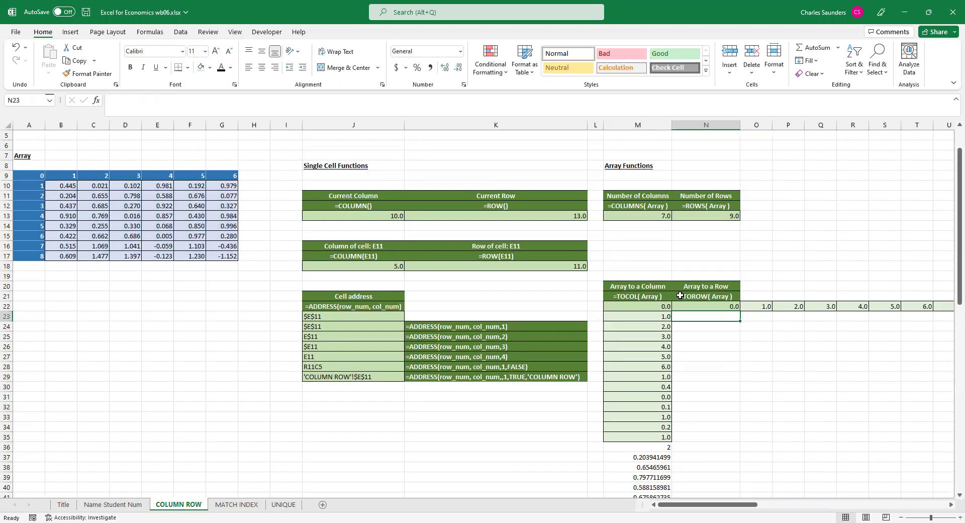
# - Check the spilled TOROW values in O22 and P22, then return to N22
pyautogui.click(767, 308)
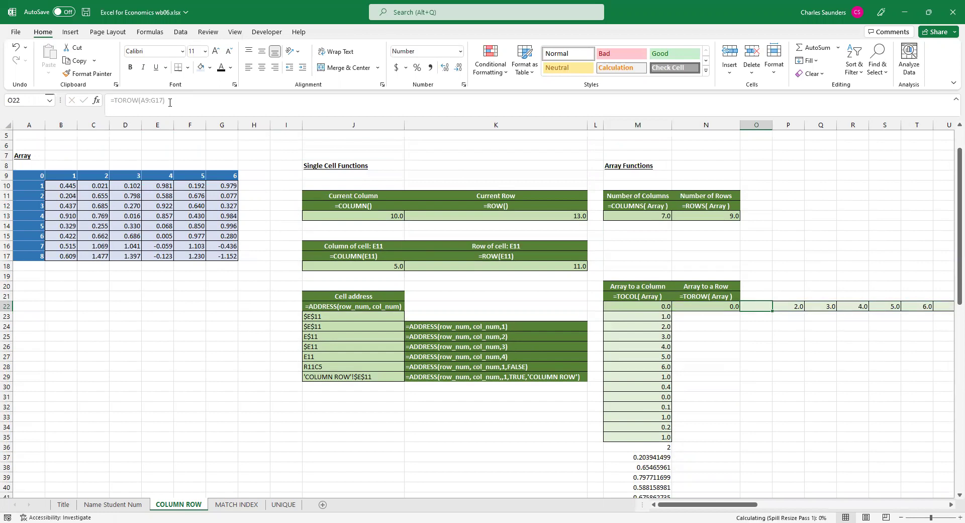
pyautogui.press('Right')
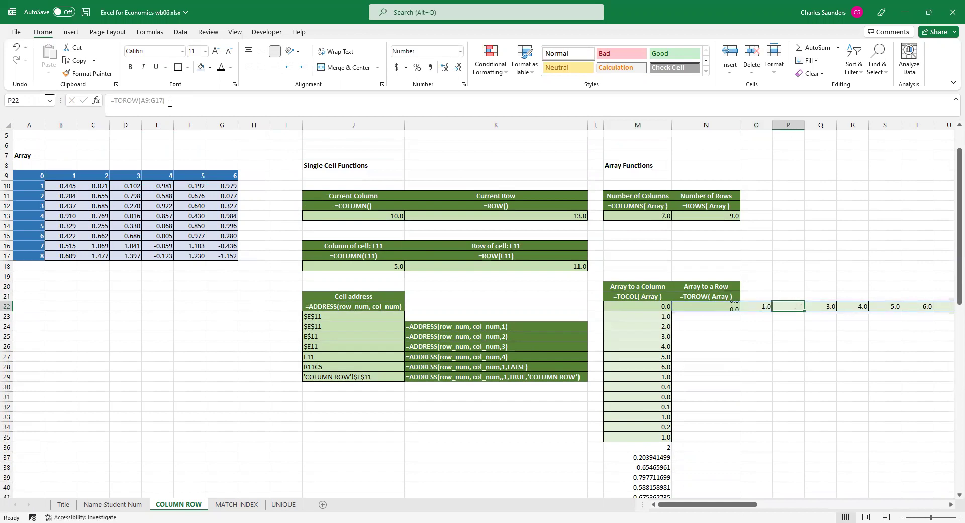
pyautogui.press('Left')
pyautogui.press('Left')
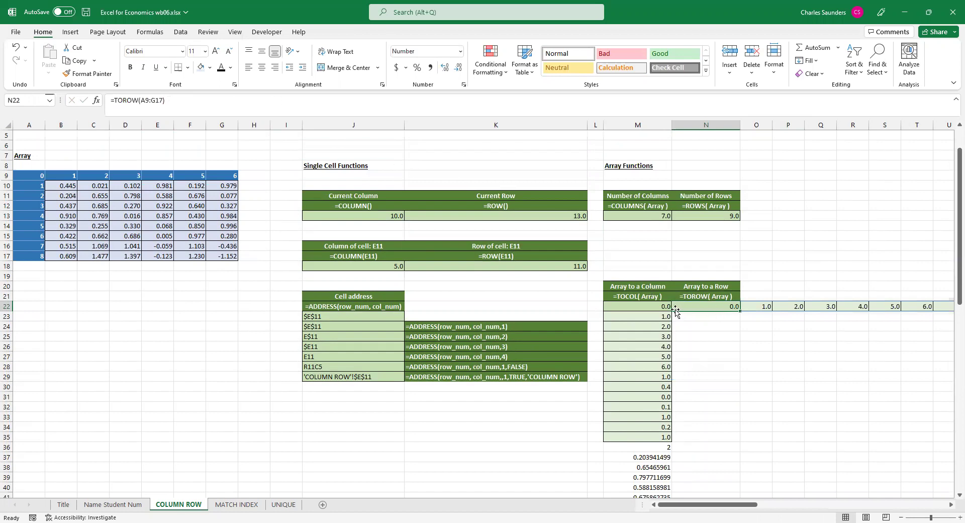
pyautogui.click(706, 327)
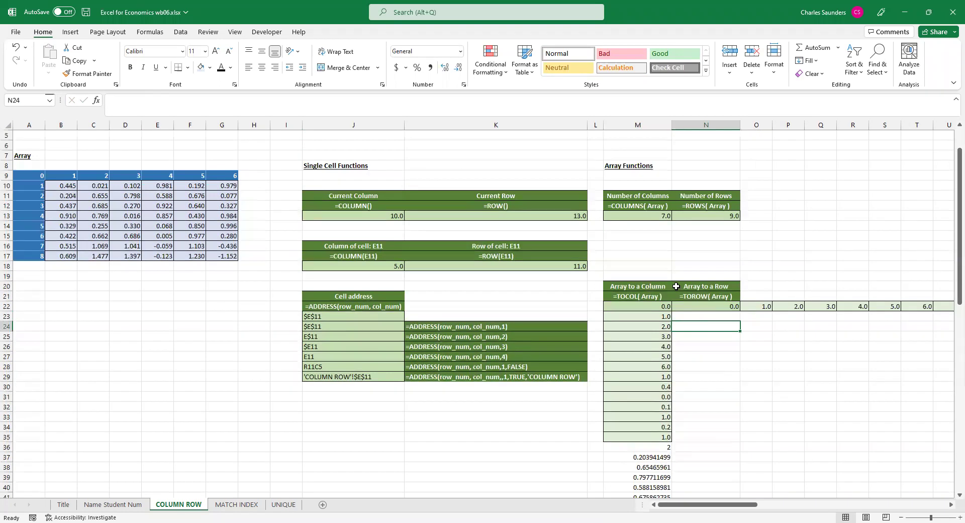